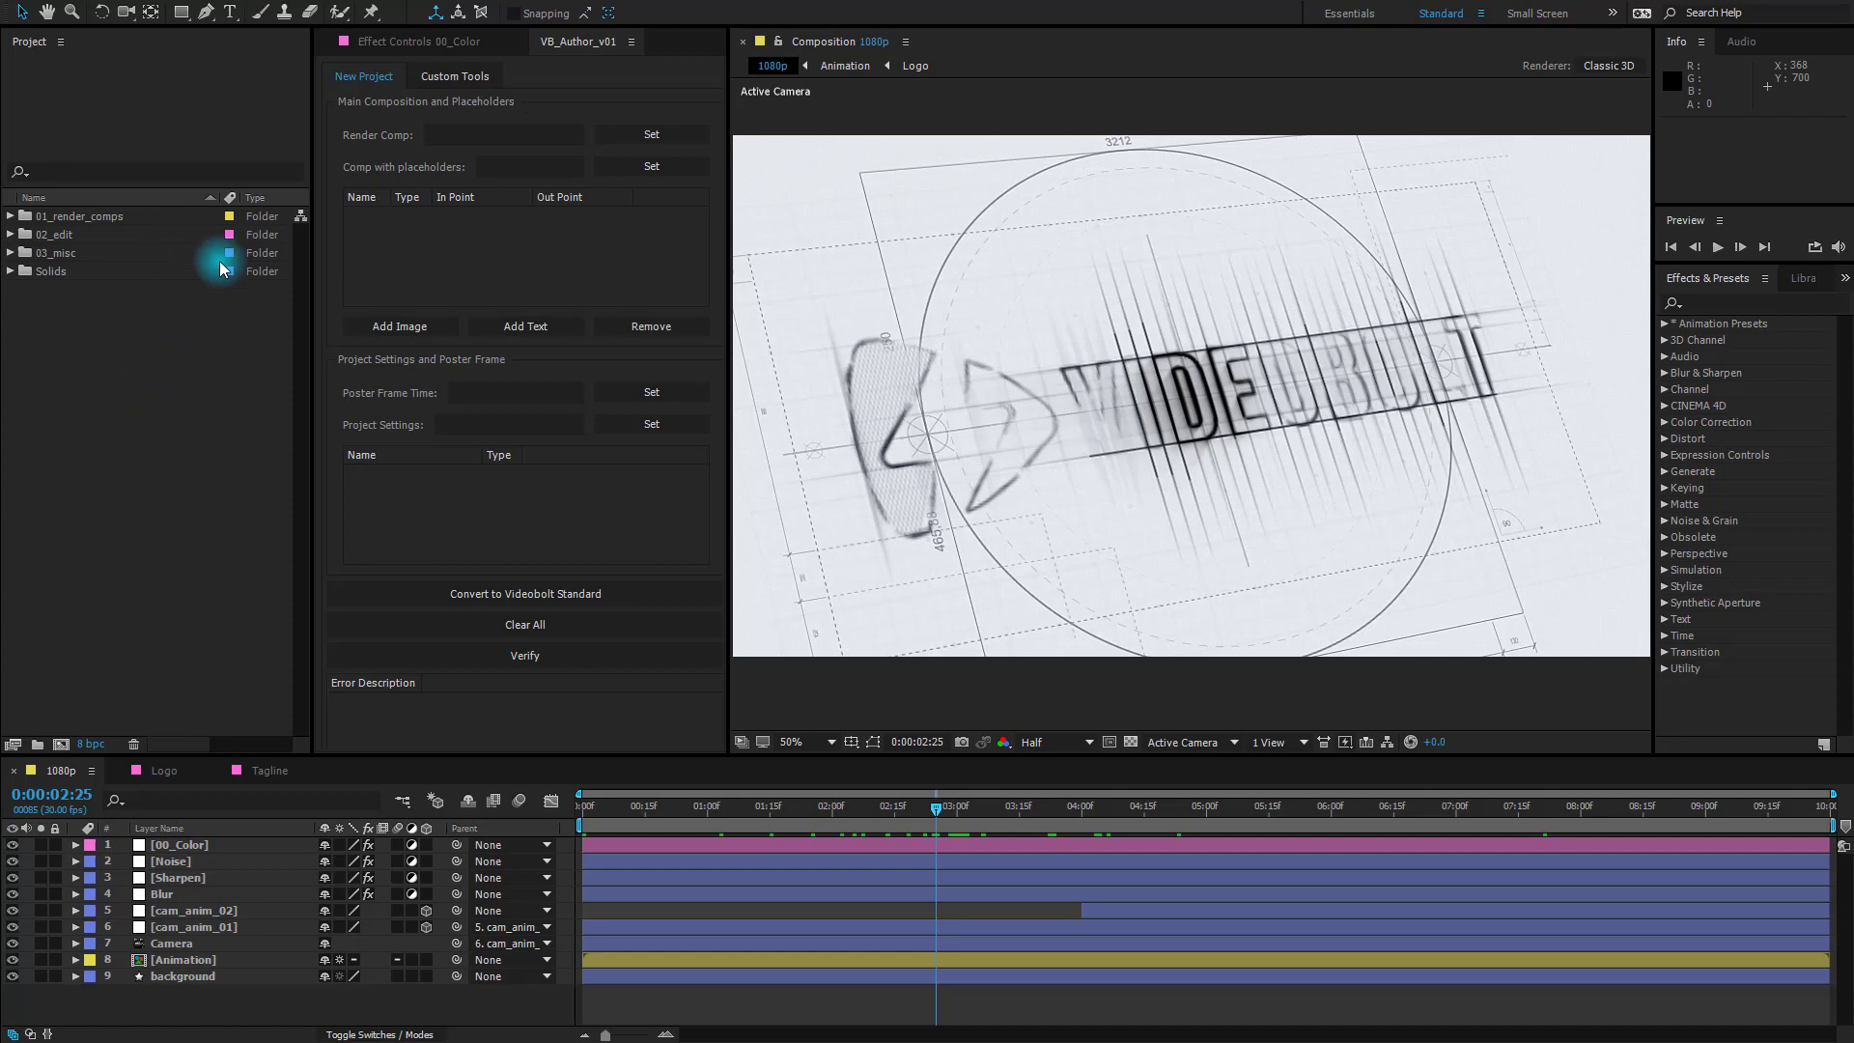
# - Browse the 01_render_comps and 02_edit folders to find the 1080p comp and Logo/Tagline folders
pyautogui.click(31, 215)
pyautogui.click(32, 214)
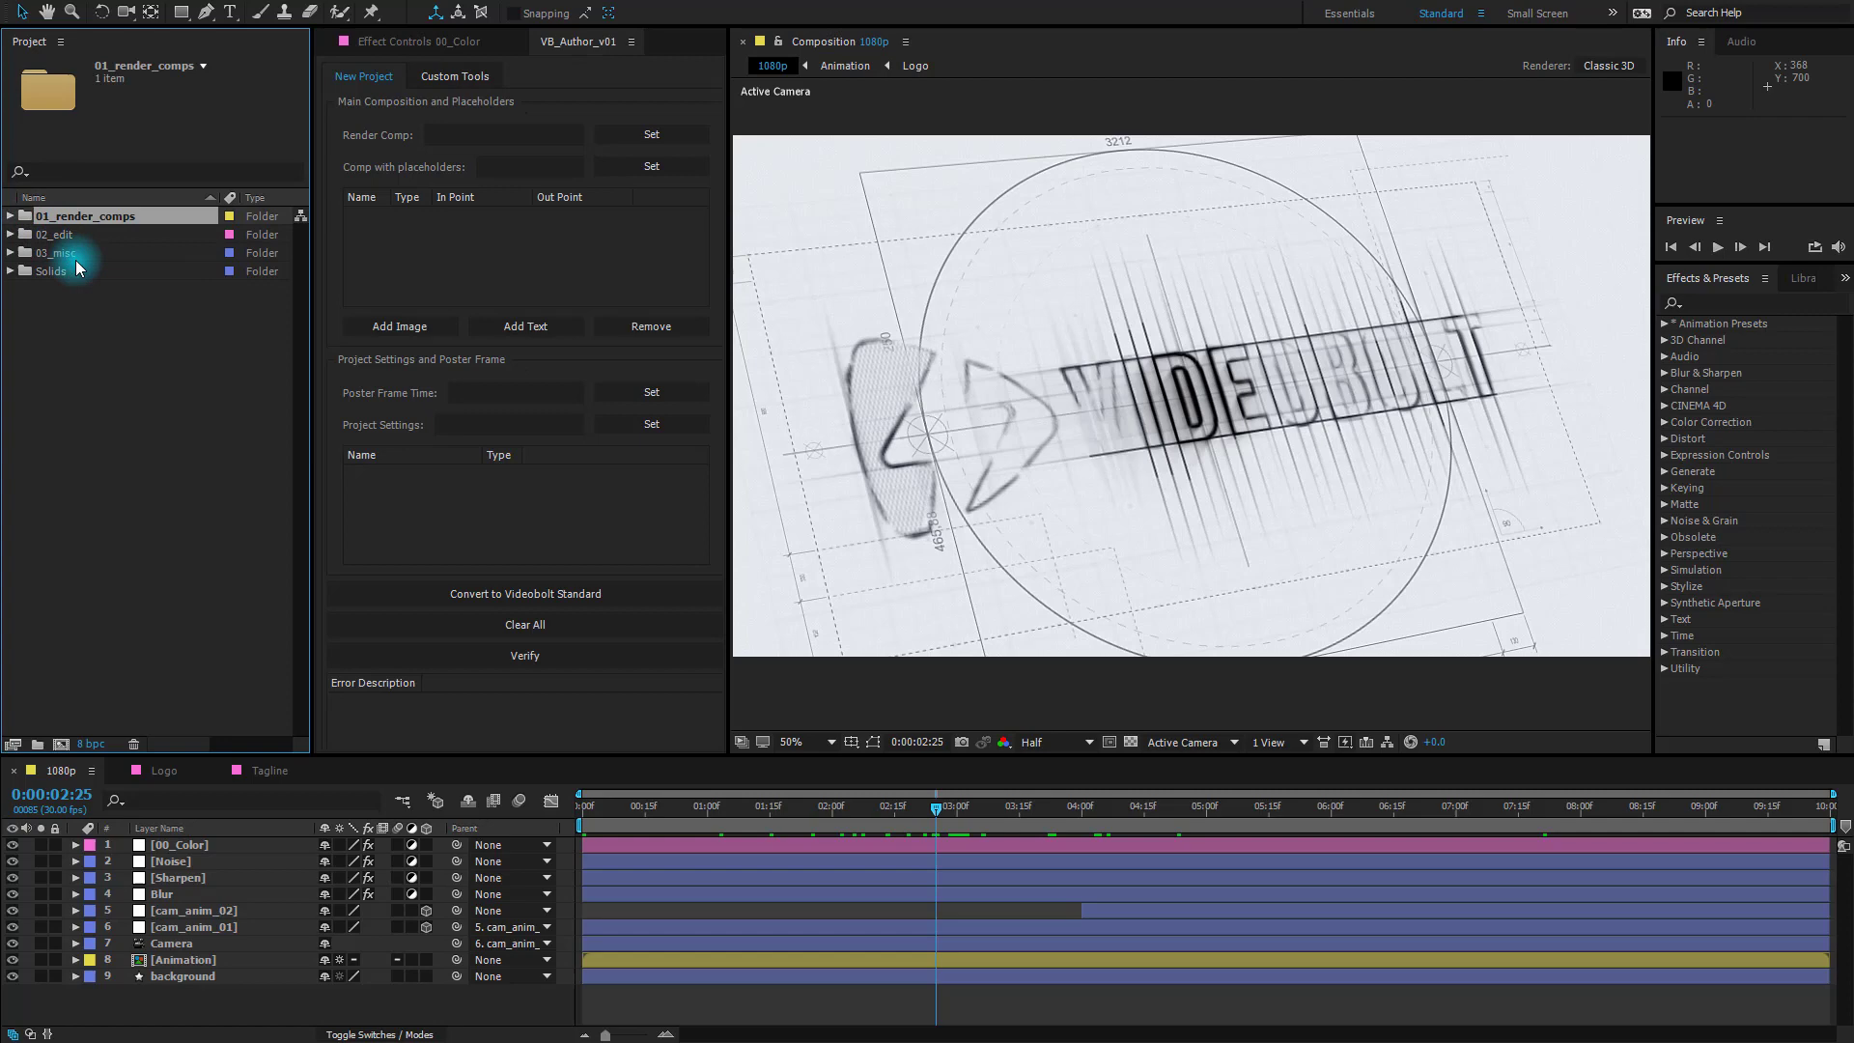
pyautogui.click(10, 215)
pyautogui.click(68, 234)
pyautogui.click(10, 217)
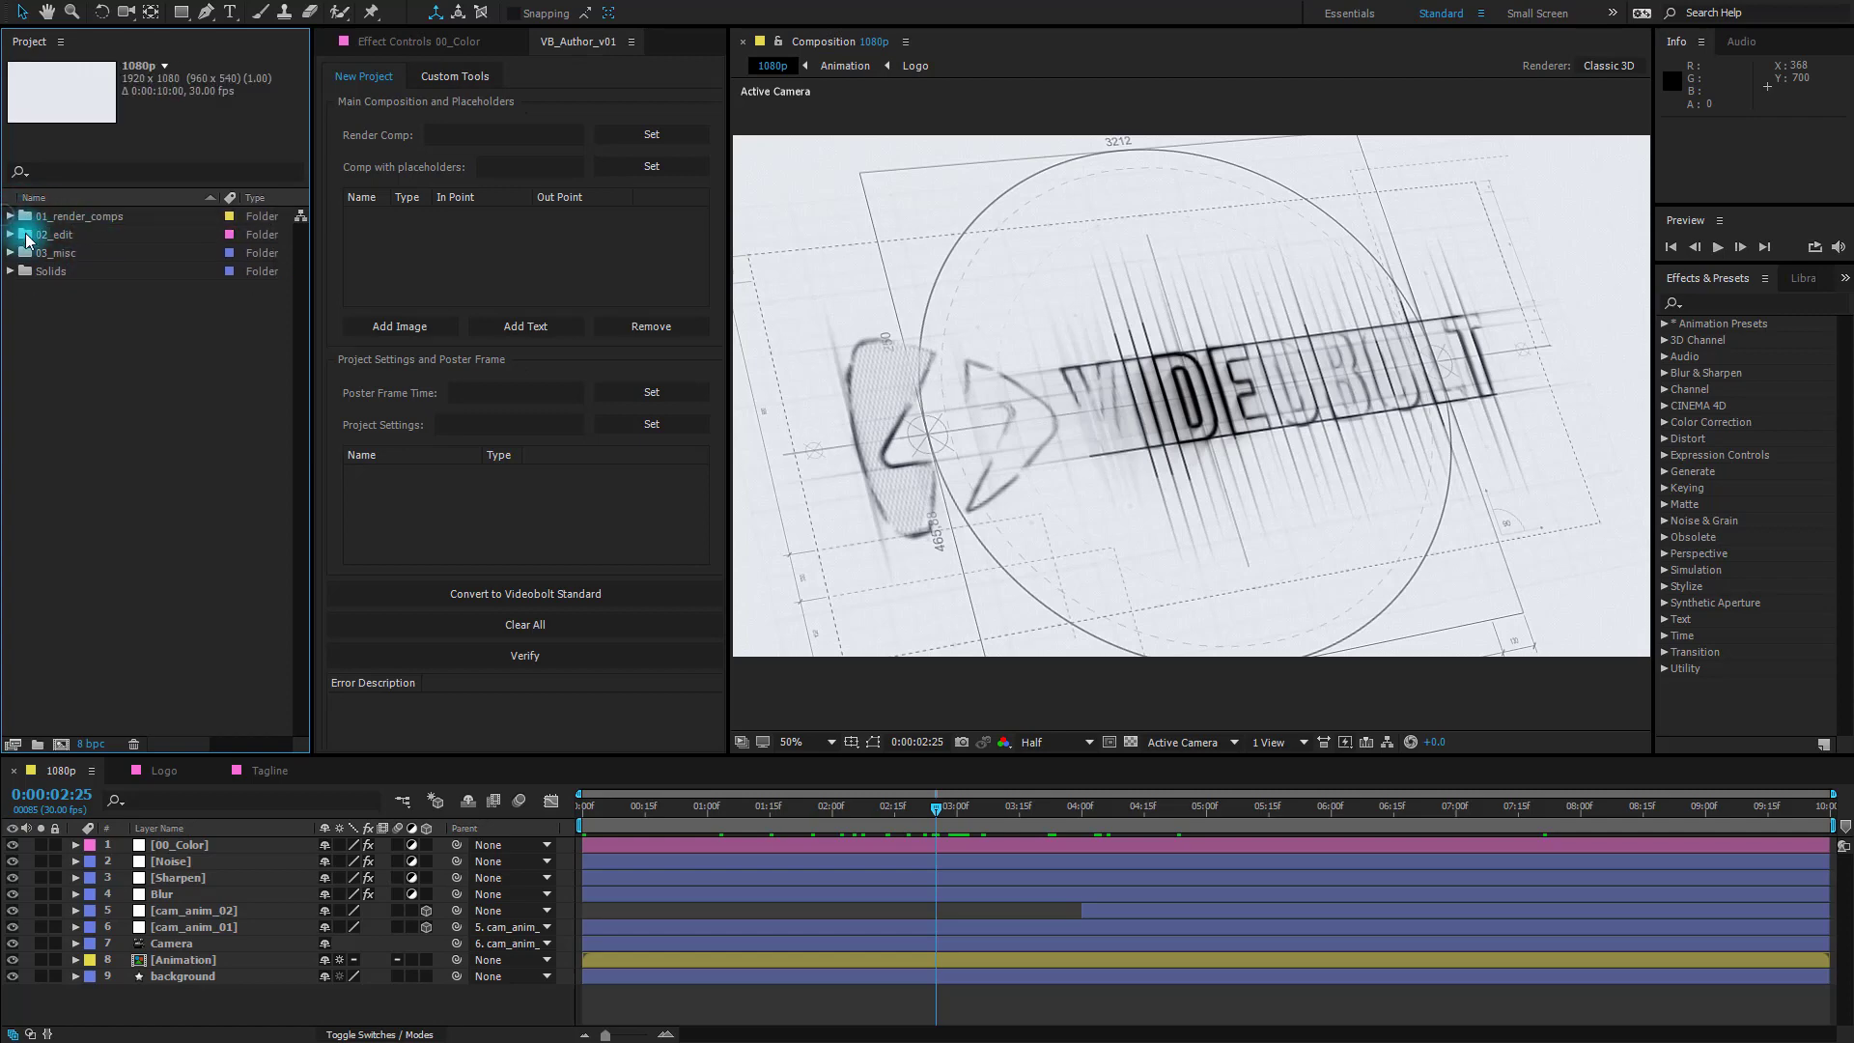
pyautogui.click(9, 234)
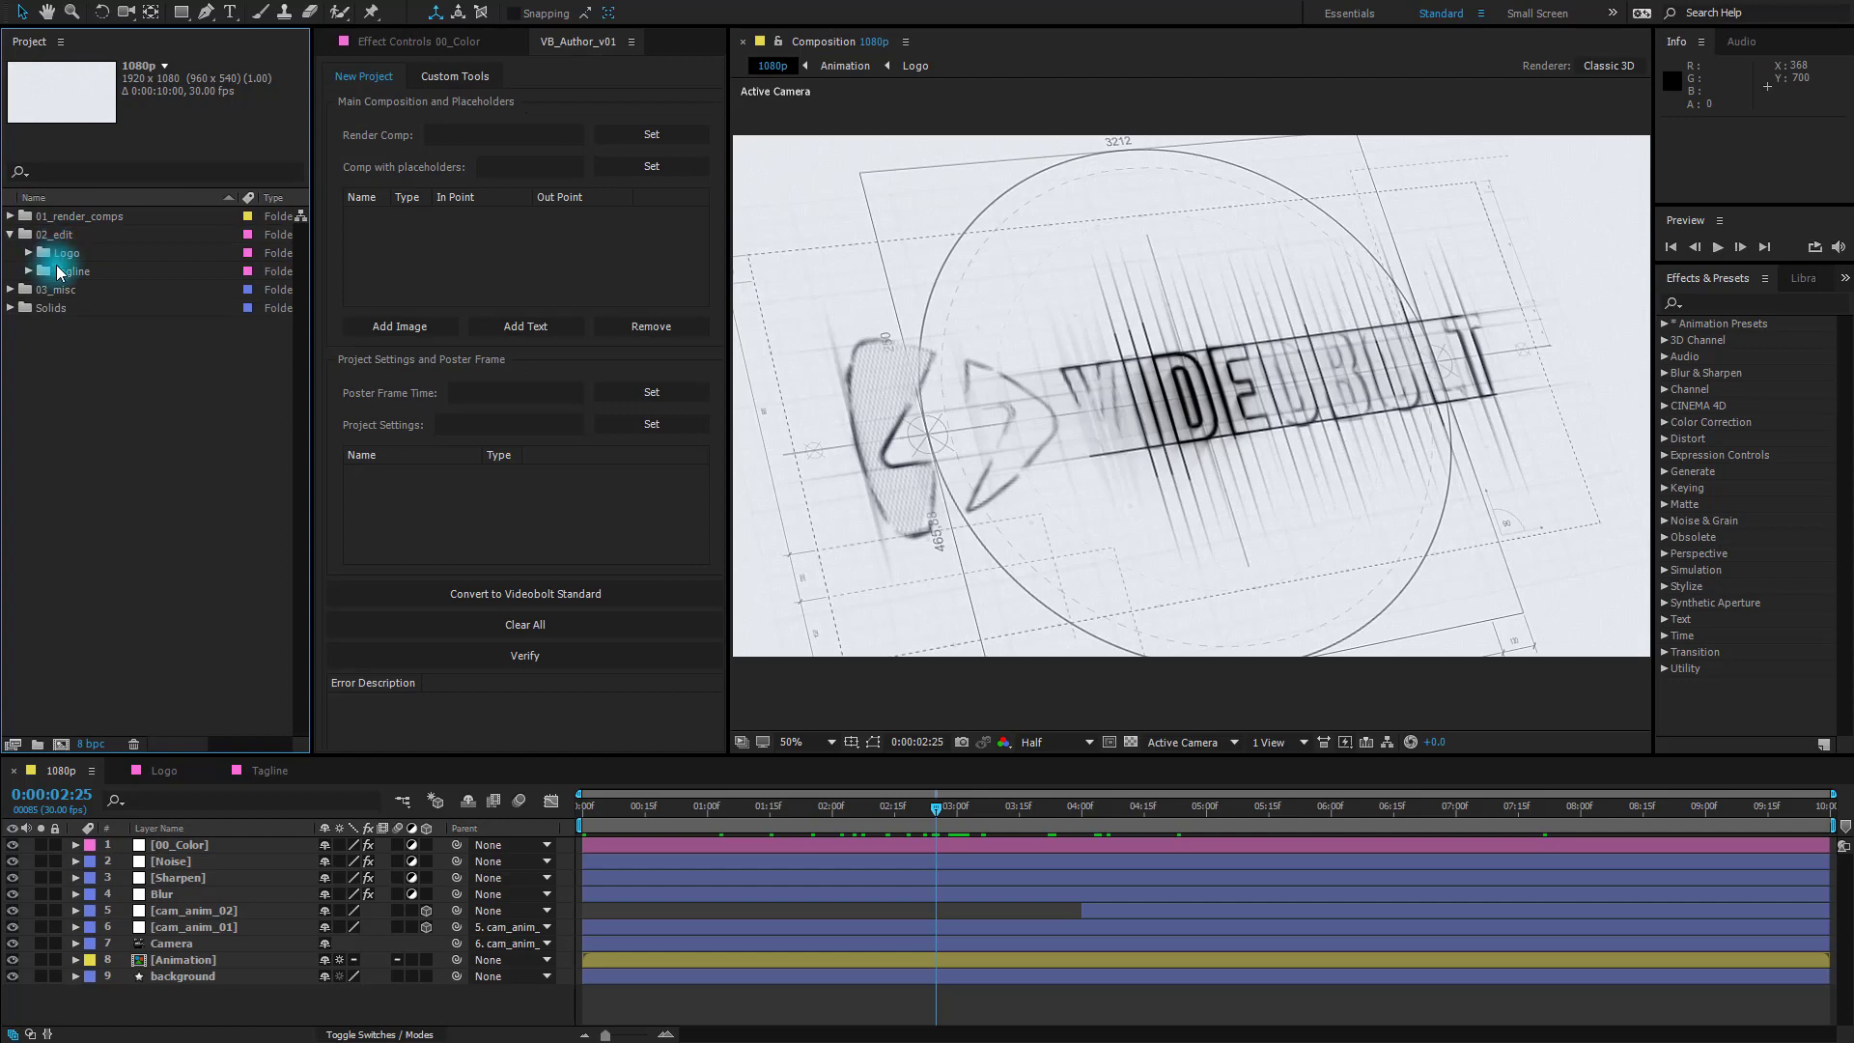
pyautogui.click(11, 236)
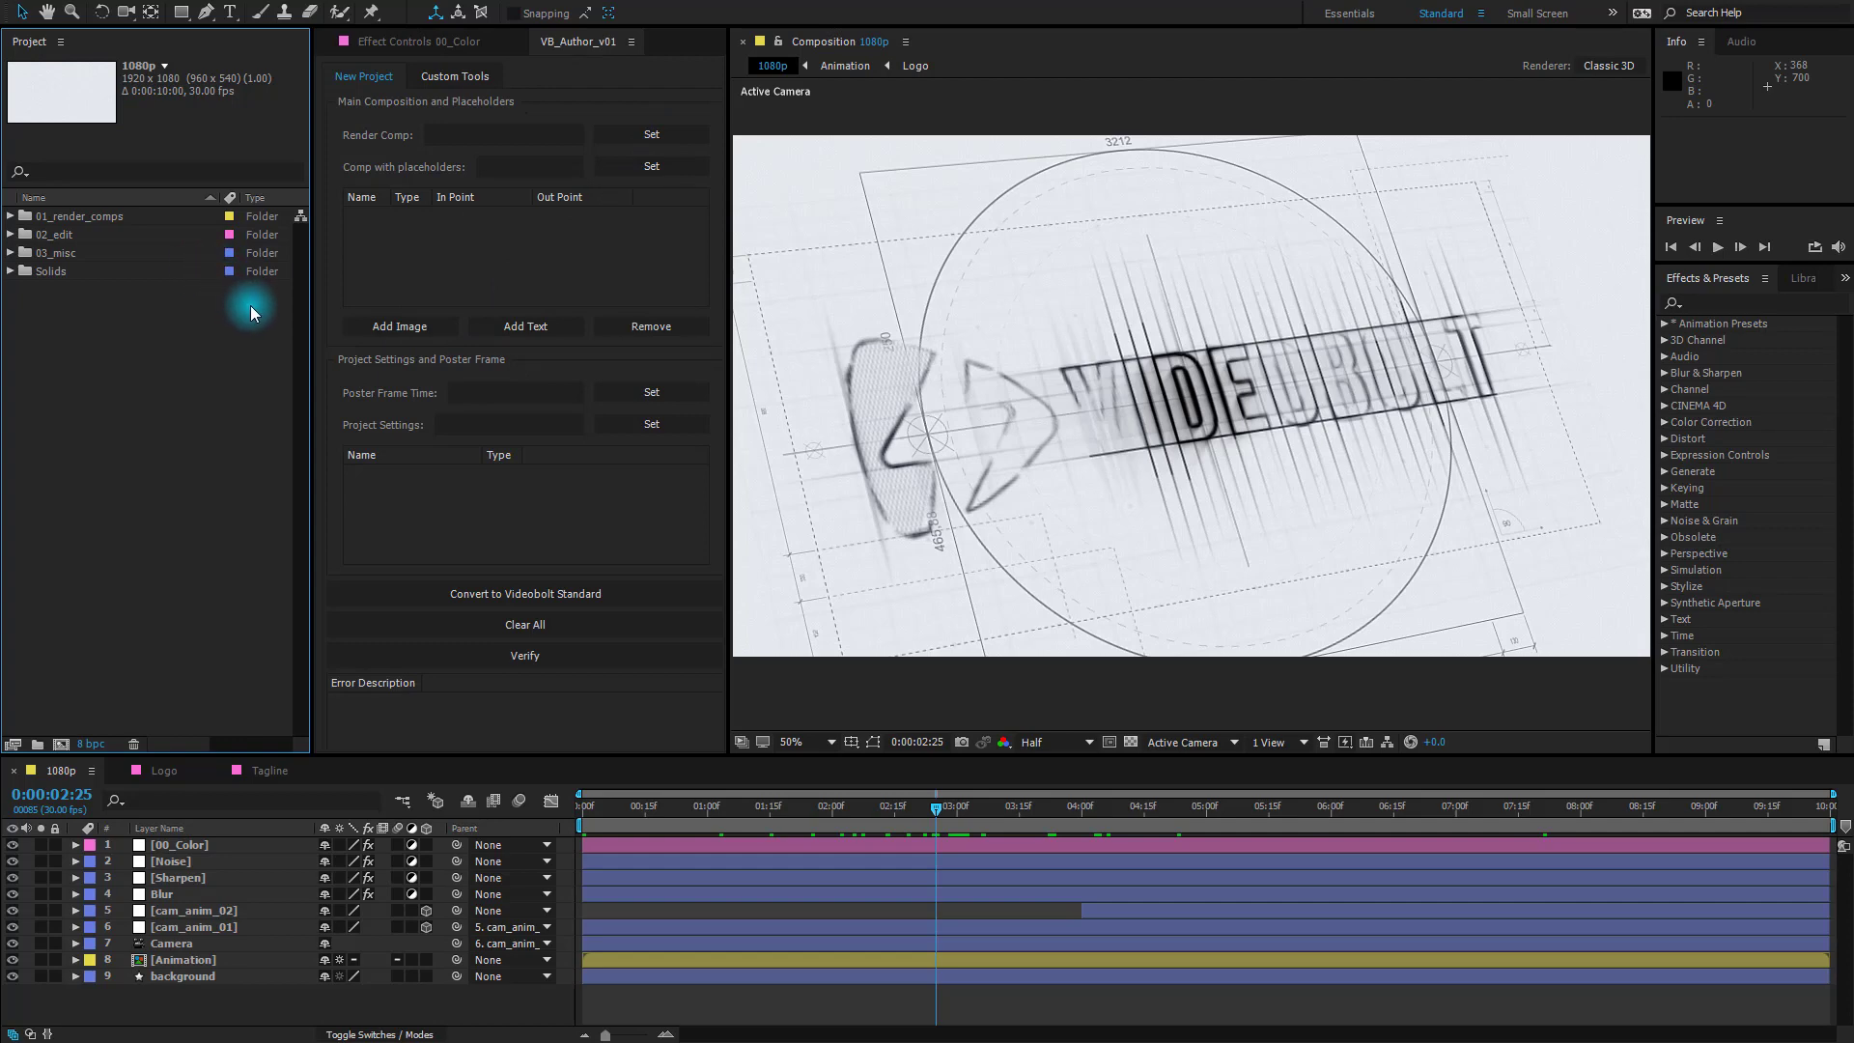
# - Select the 1080p comp in 01_render_comps and assign it as VB_Author's Render Comp
pyautogui.click(12, 222)
pyautogui.click(70, 235)
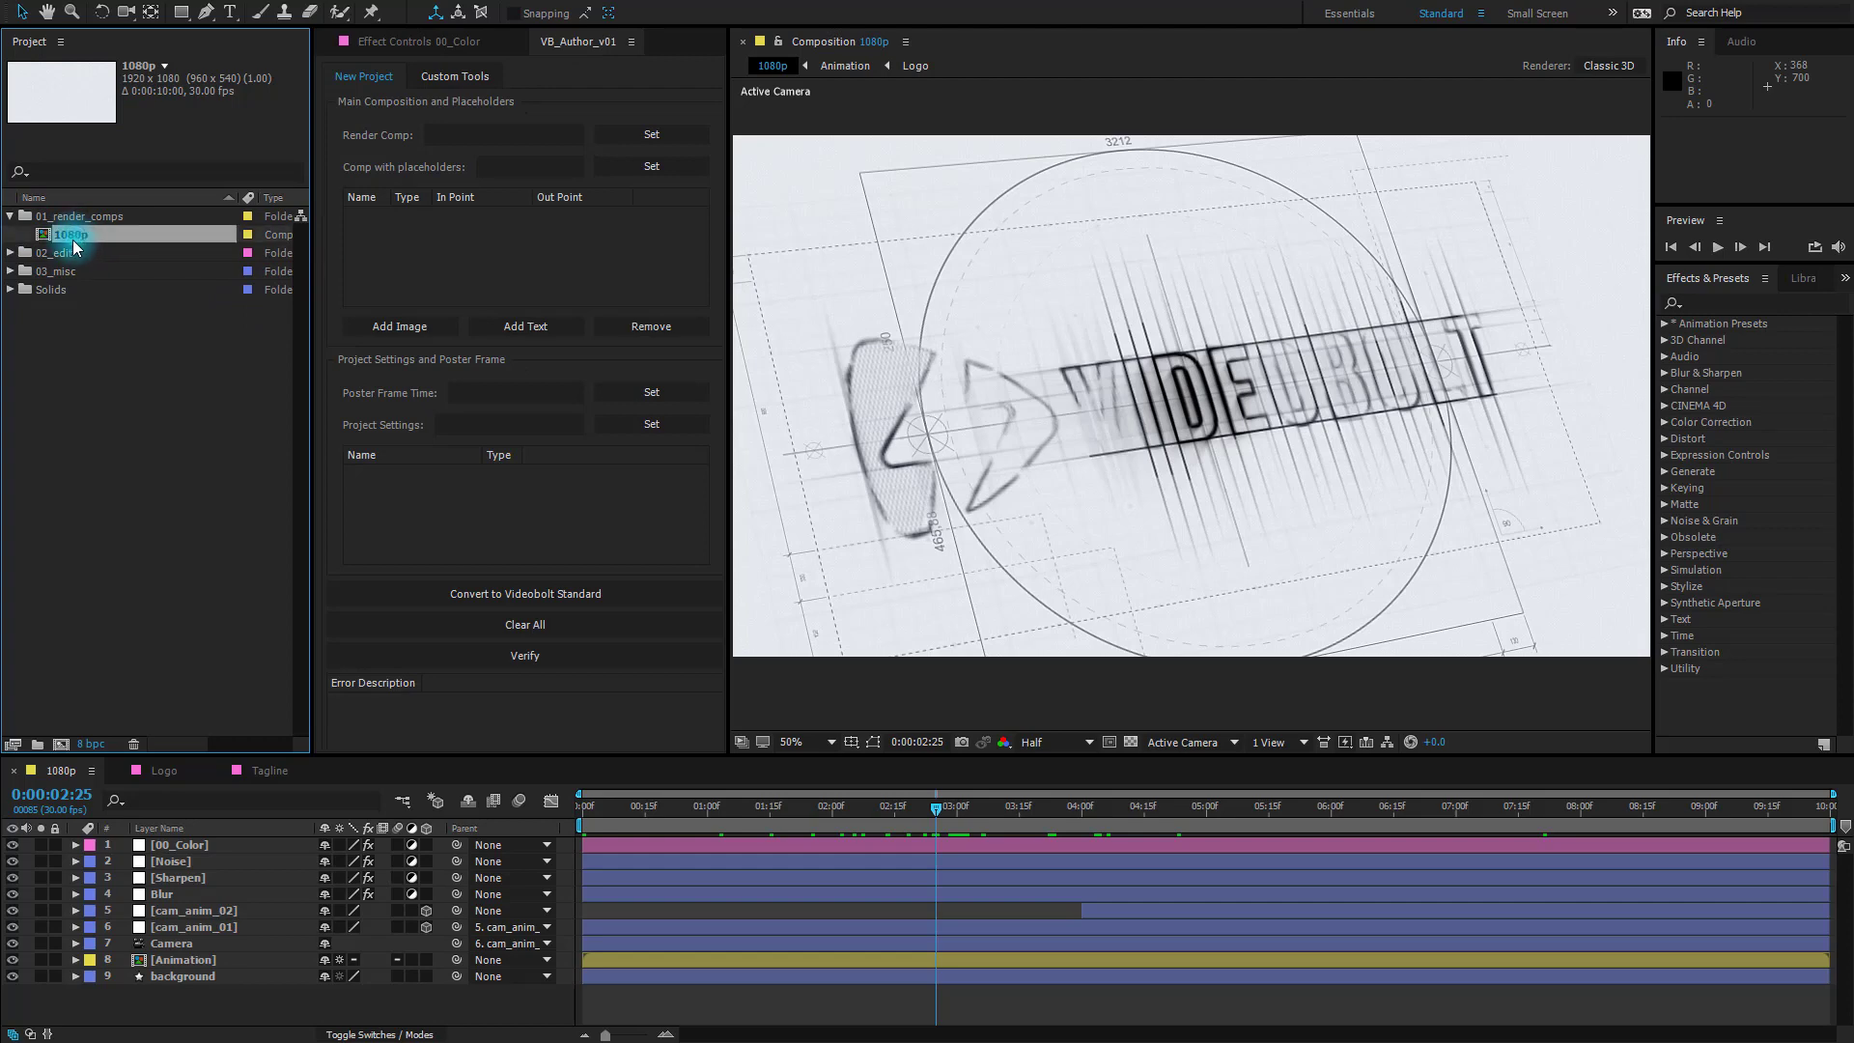
pyautogui.click(365, 168)
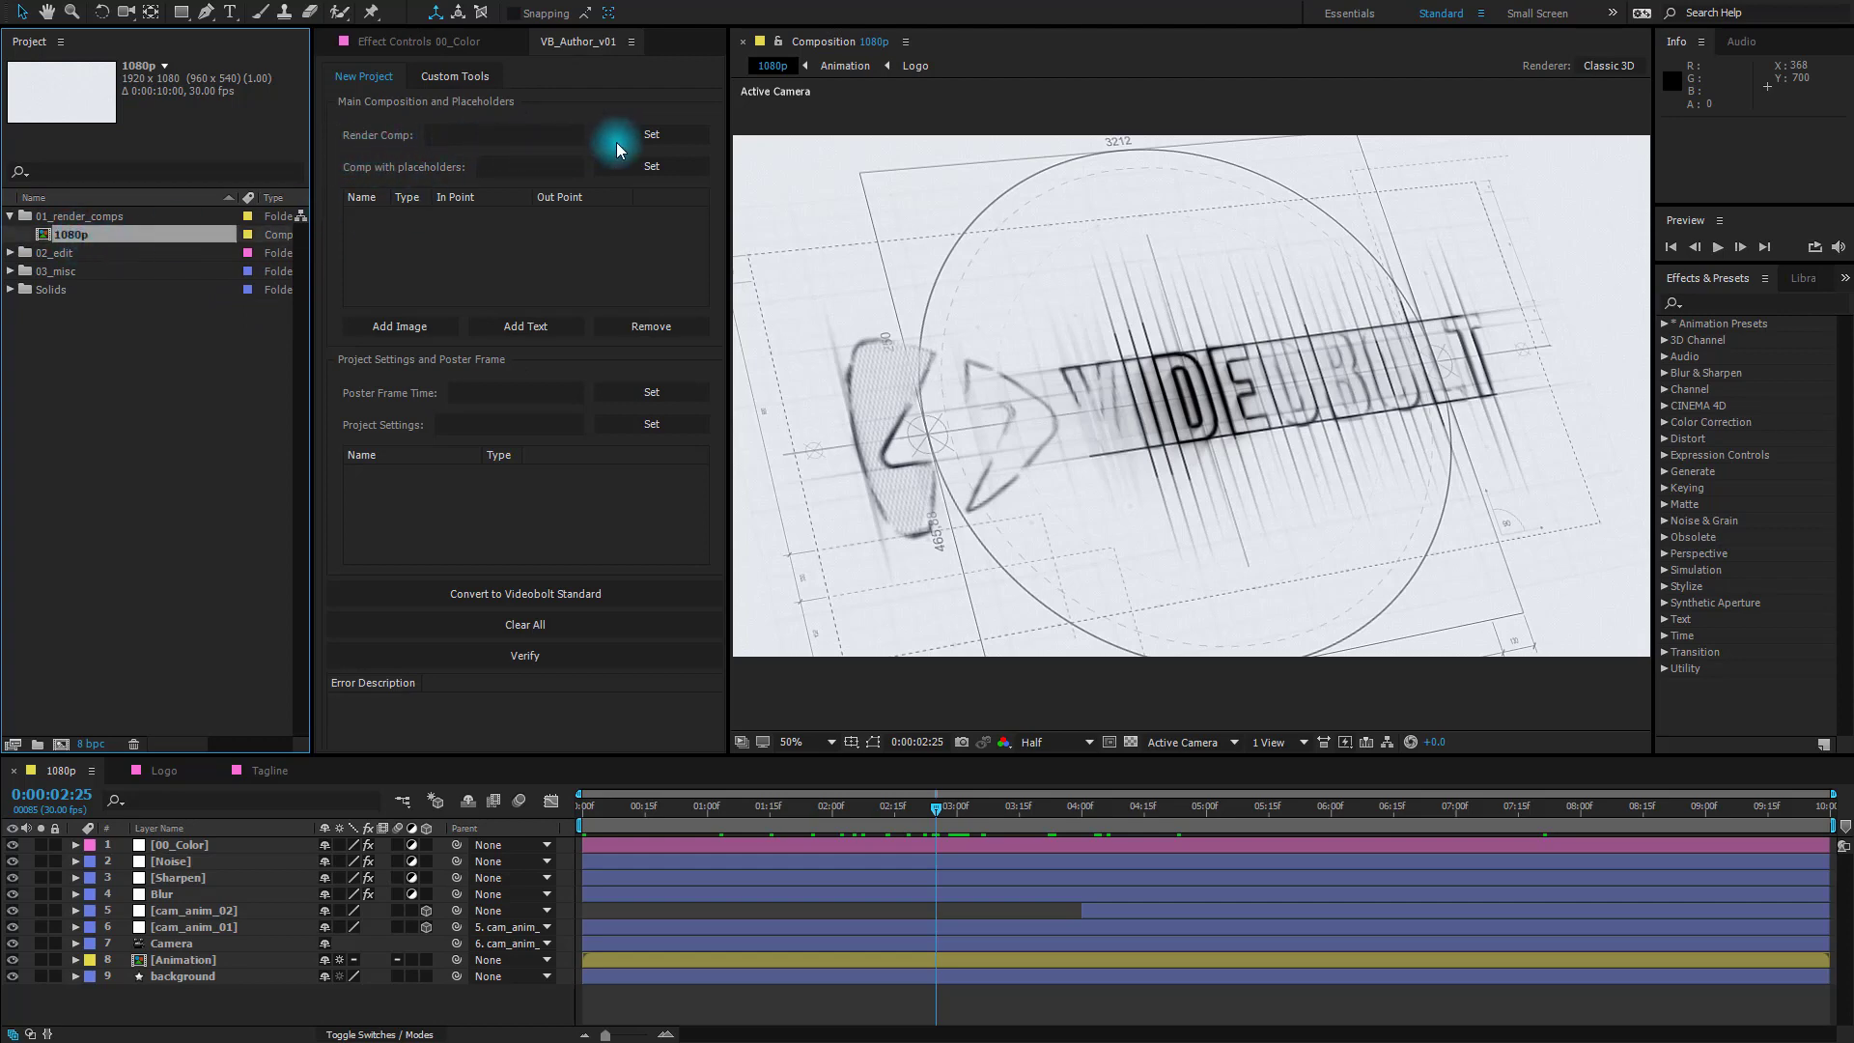
pyautogui.click(656, 140)
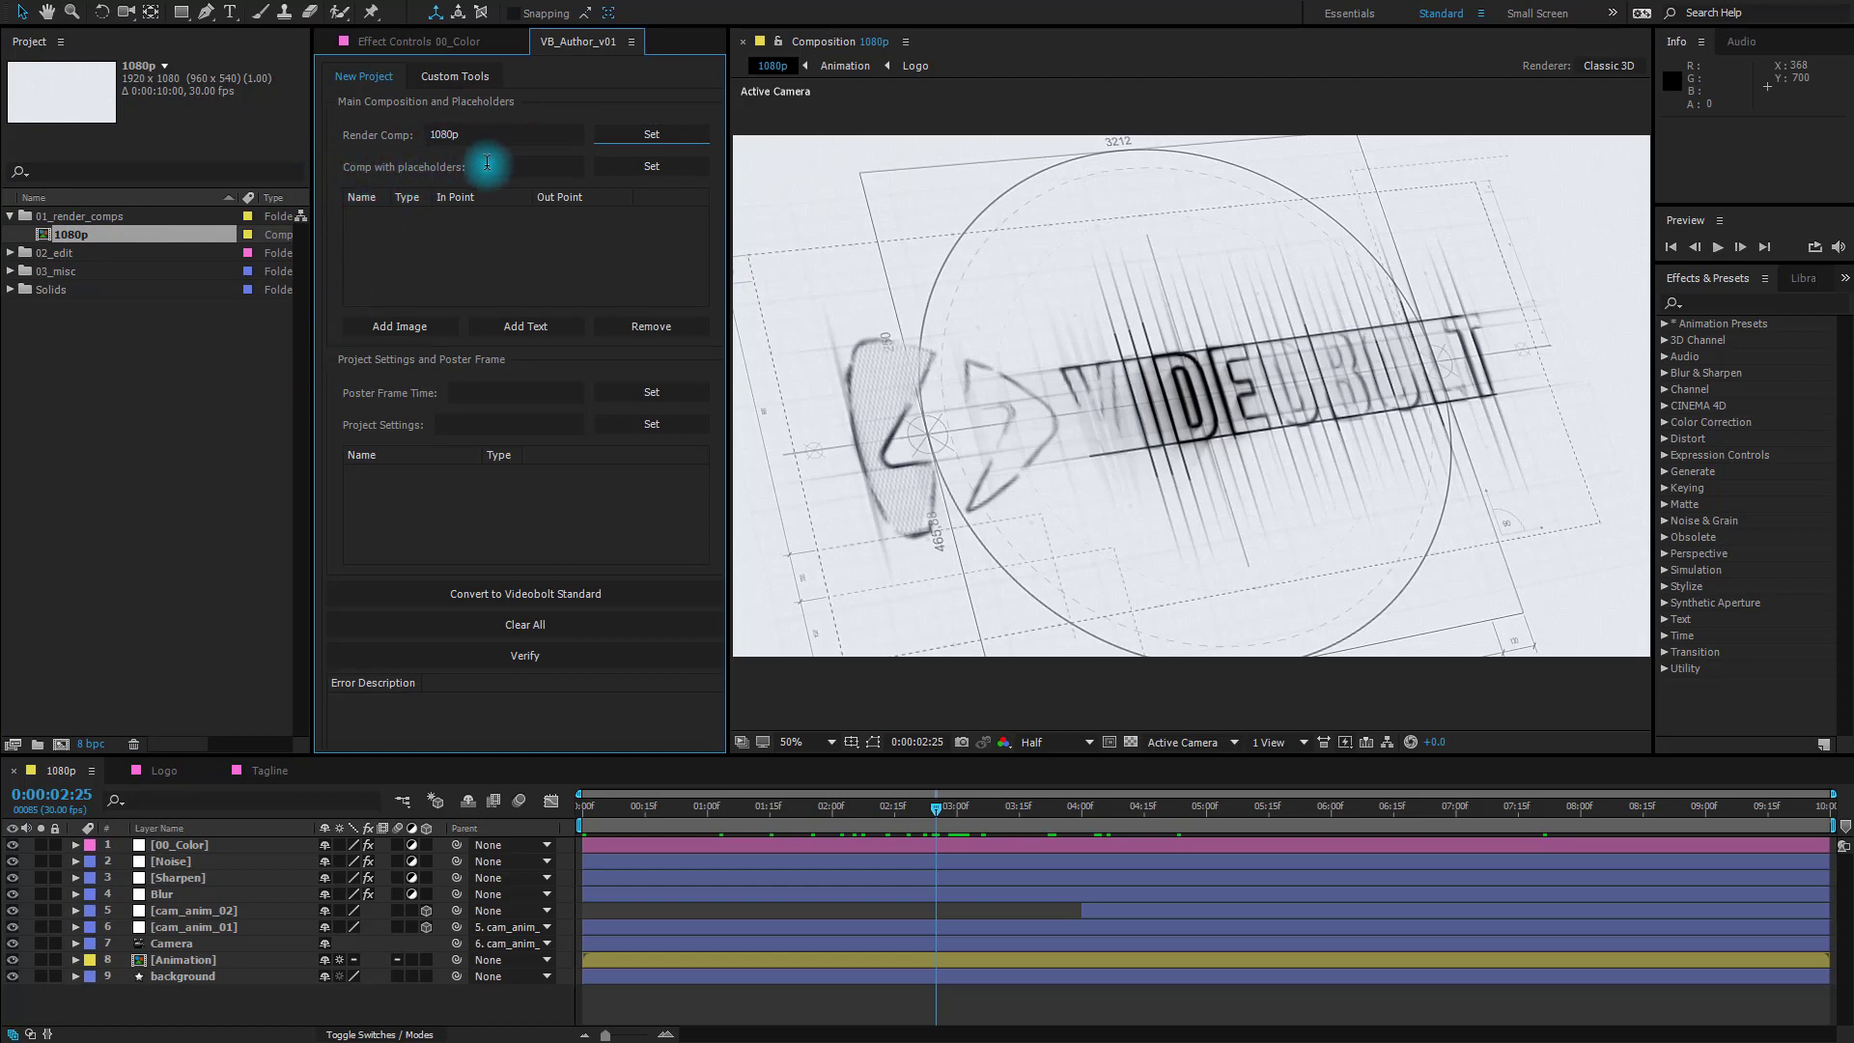
pyautogui.click(410, 331)
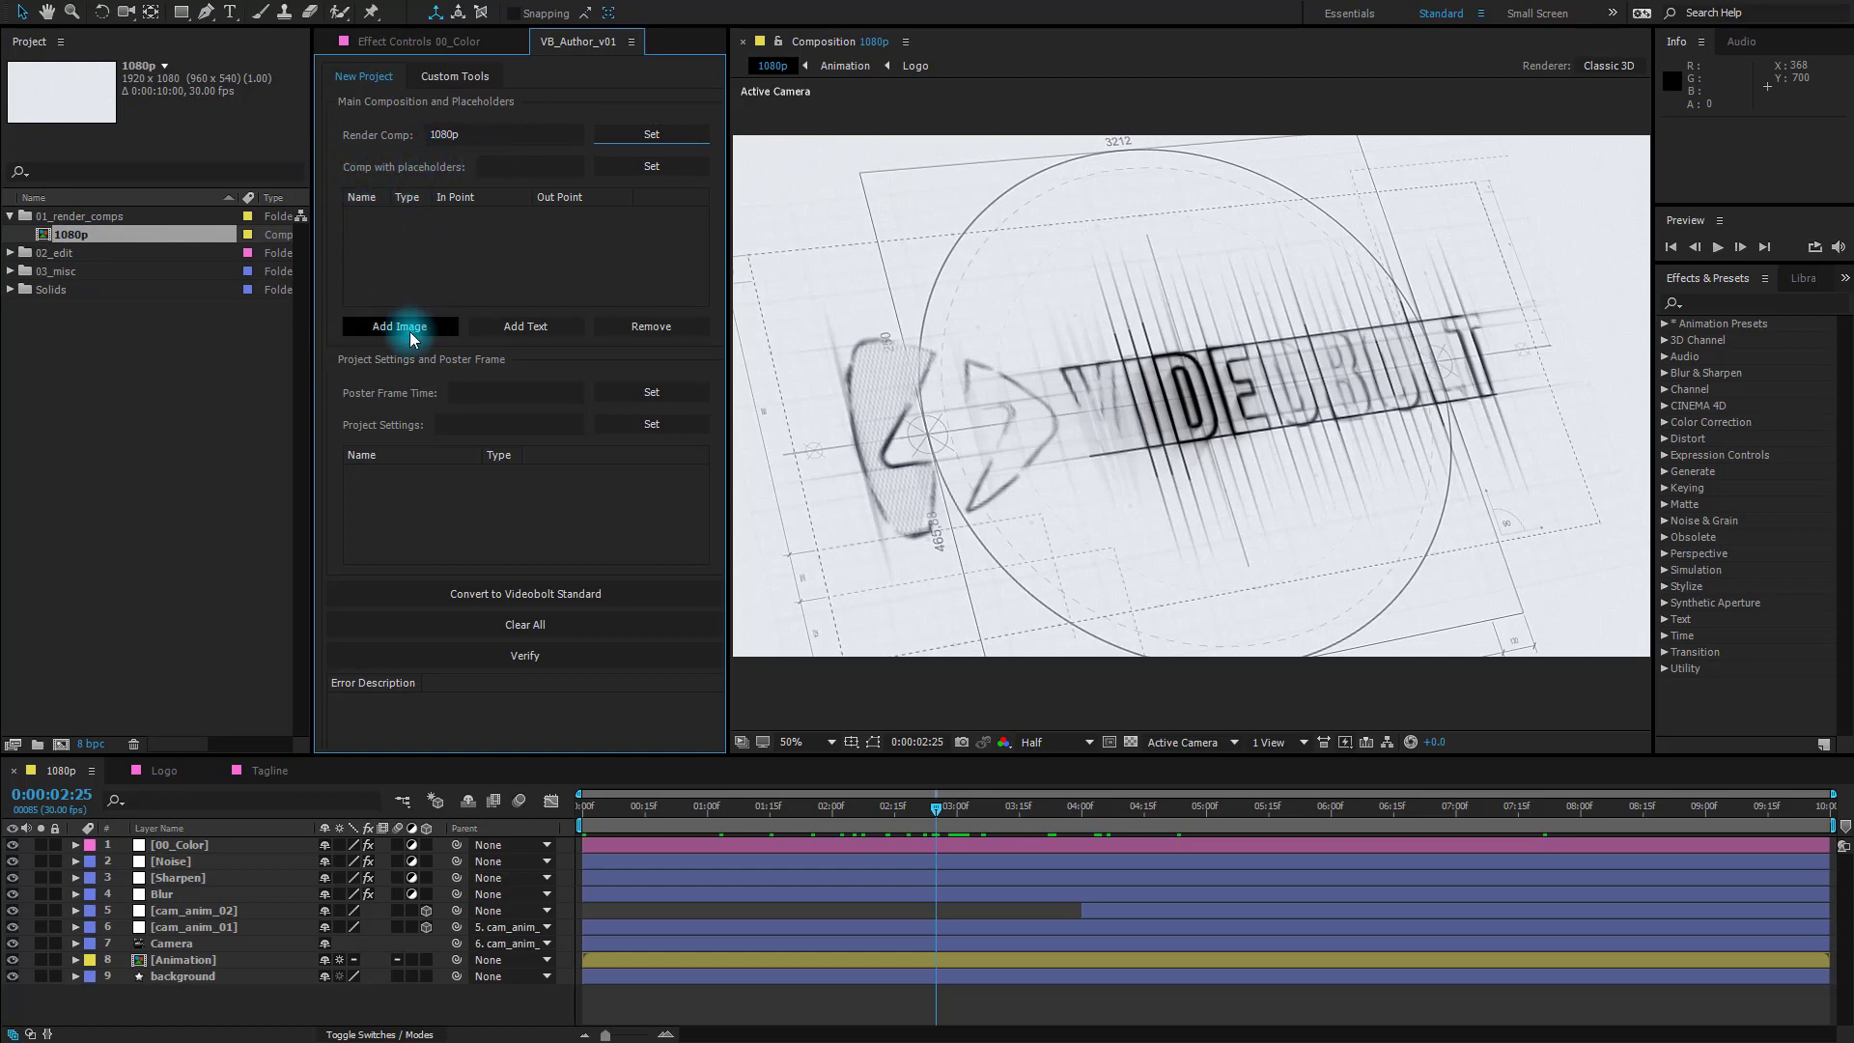
# - Open the Animation precomp and look at its Tagline and Logo layers
pyautogui.doubleClick(206, 966)
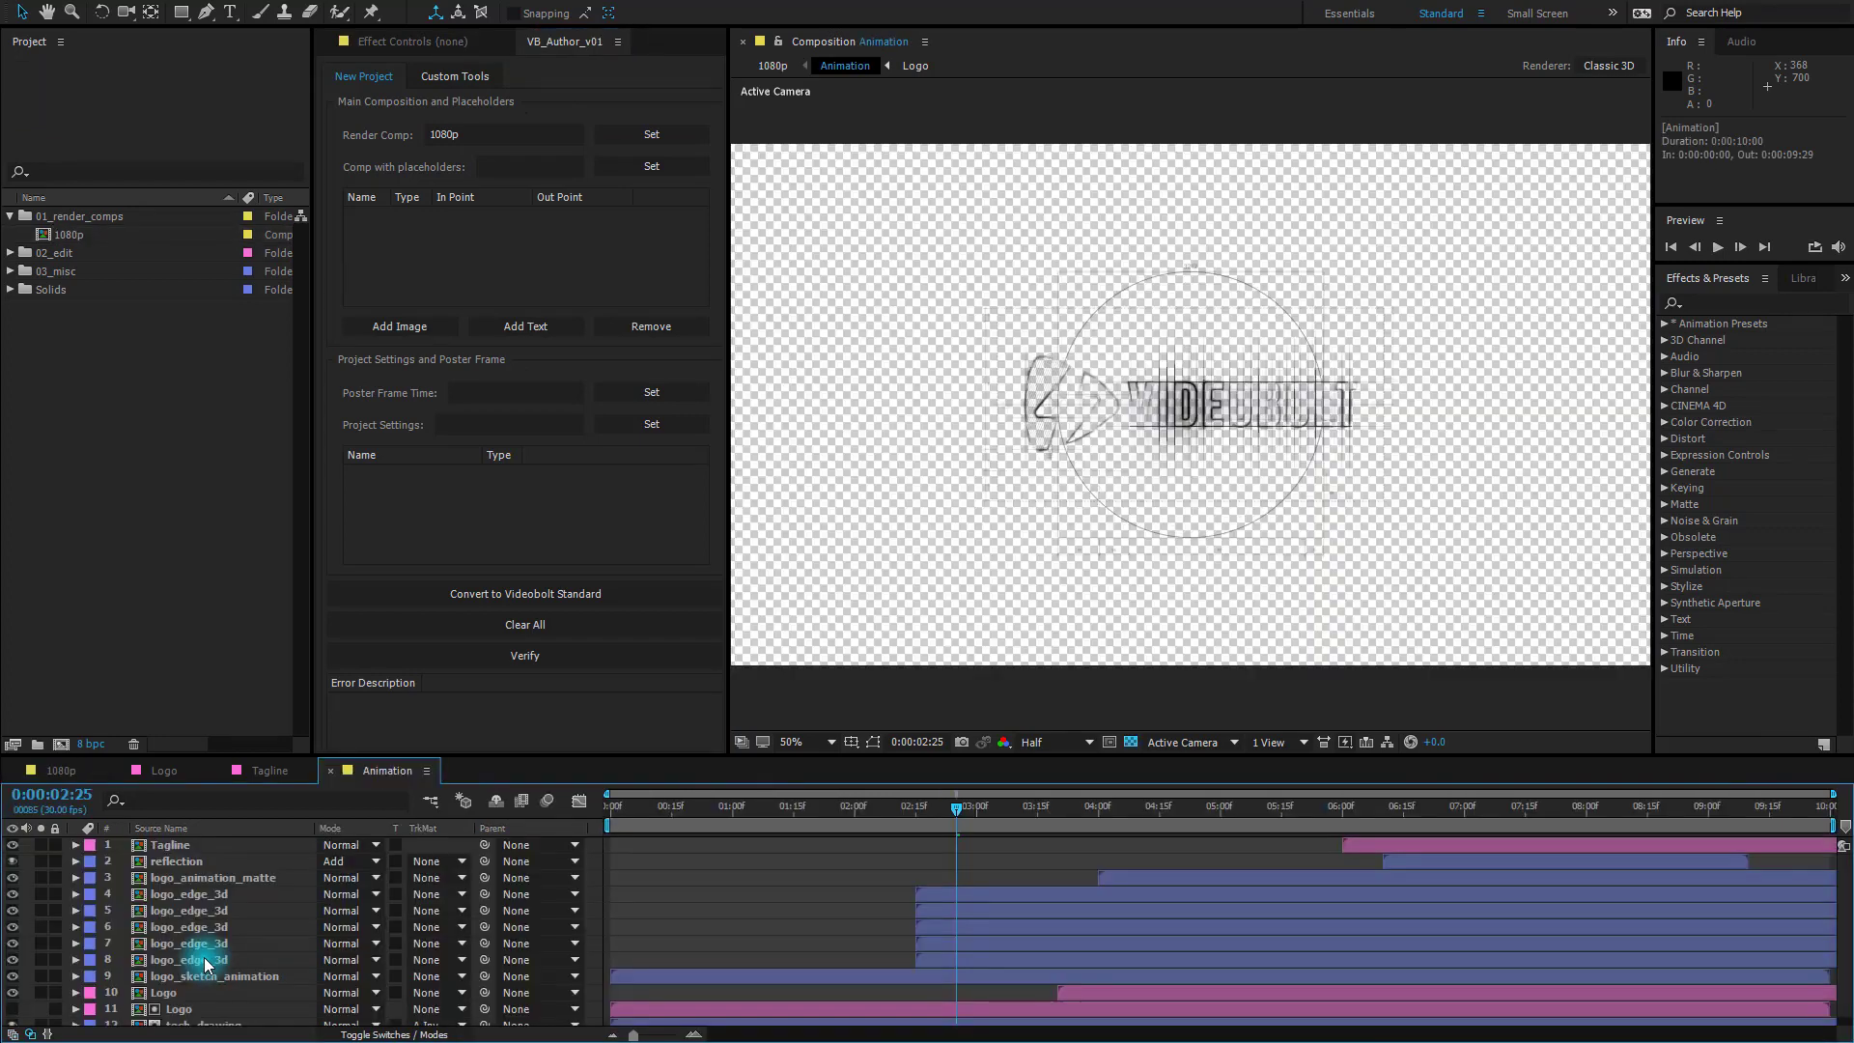
pyautogui.click(178, 845)
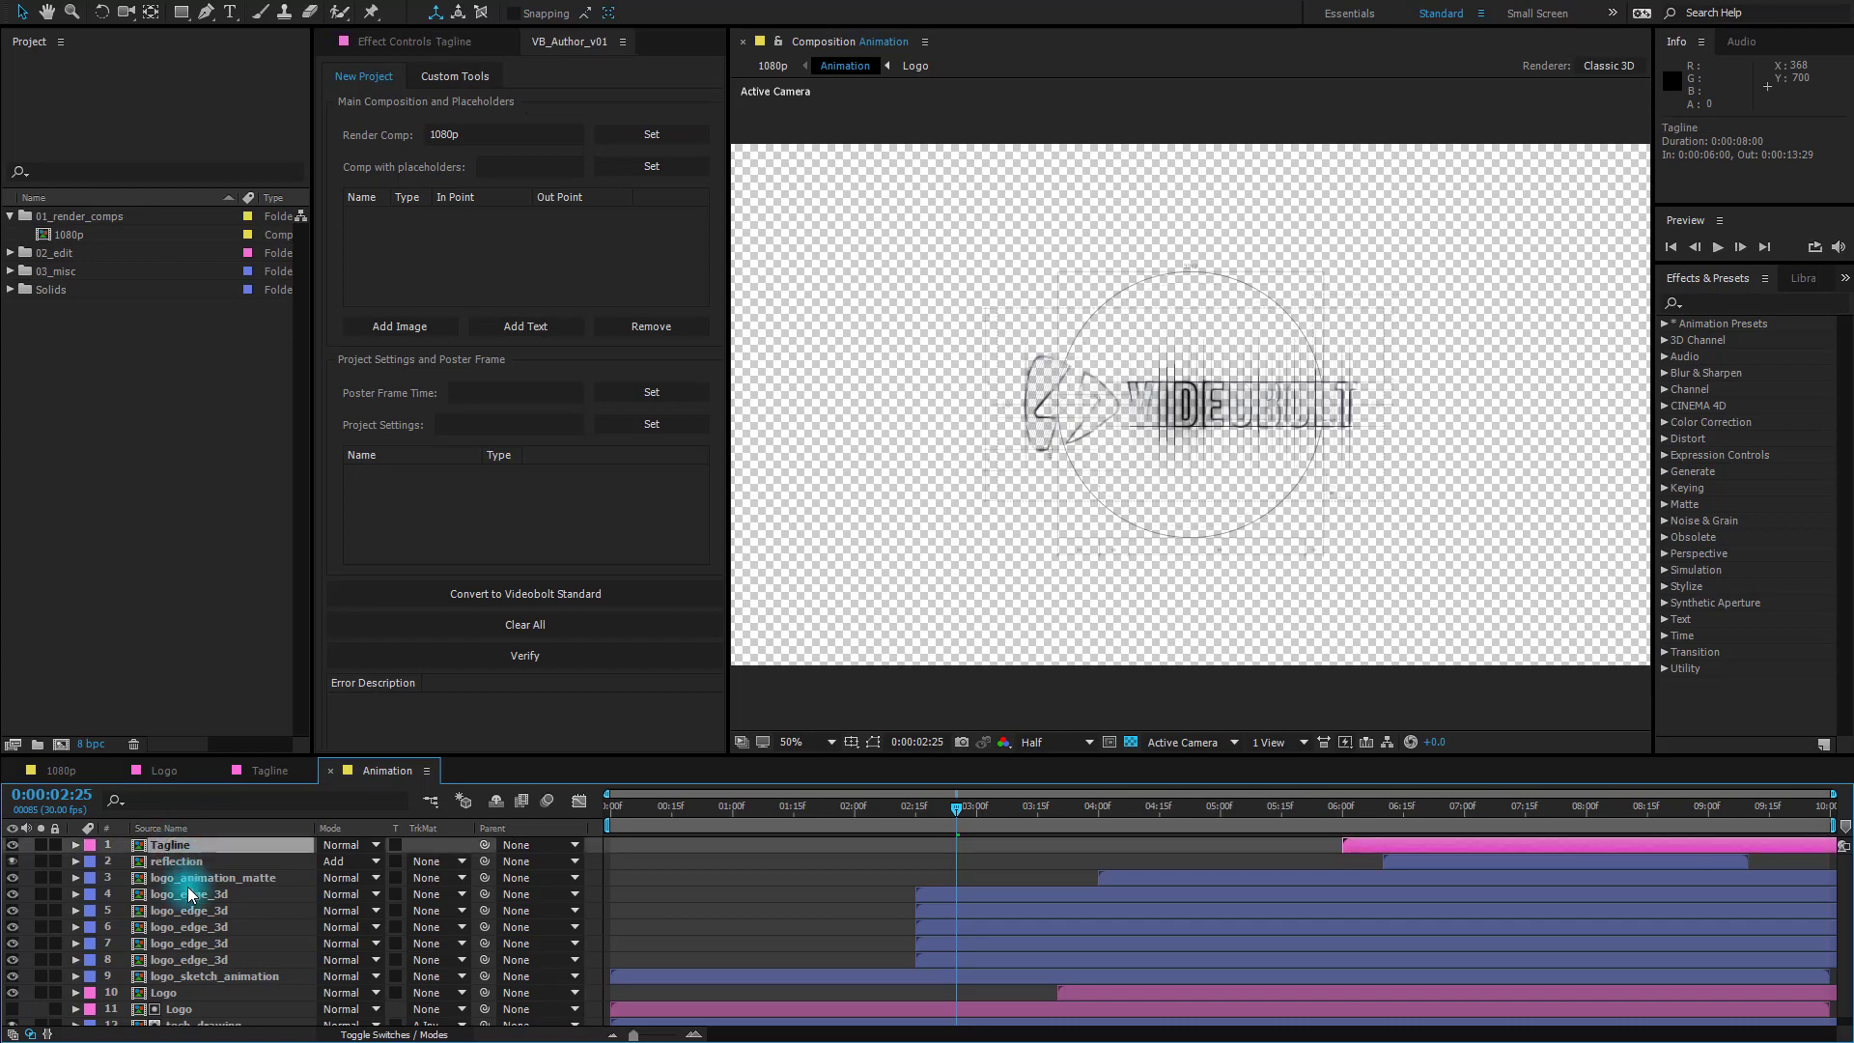
pyautogui.click(189, 997)
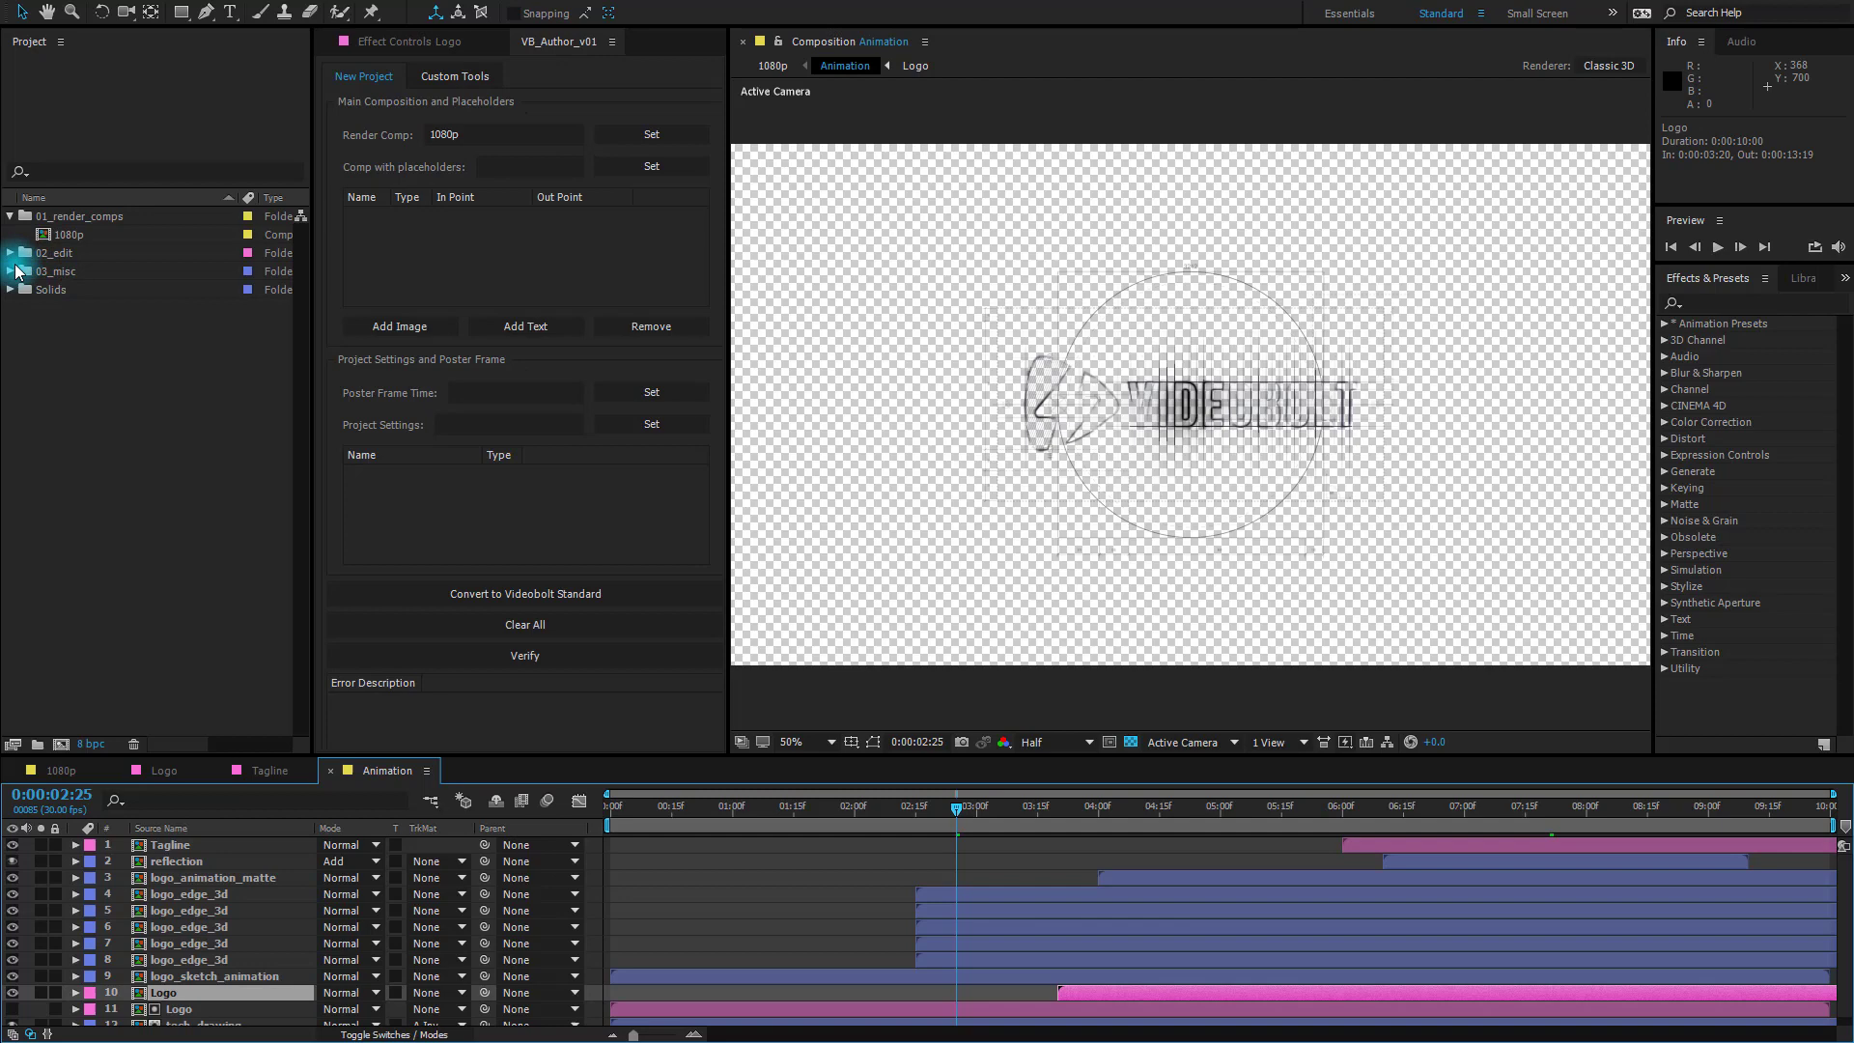
# - Assign the Animation comp from 03_misc as the Comp with placeholders
pyautogui.doubleClick(56, 273)
pyautogui.click(78, 294)
pyautogui.click(647, 170)
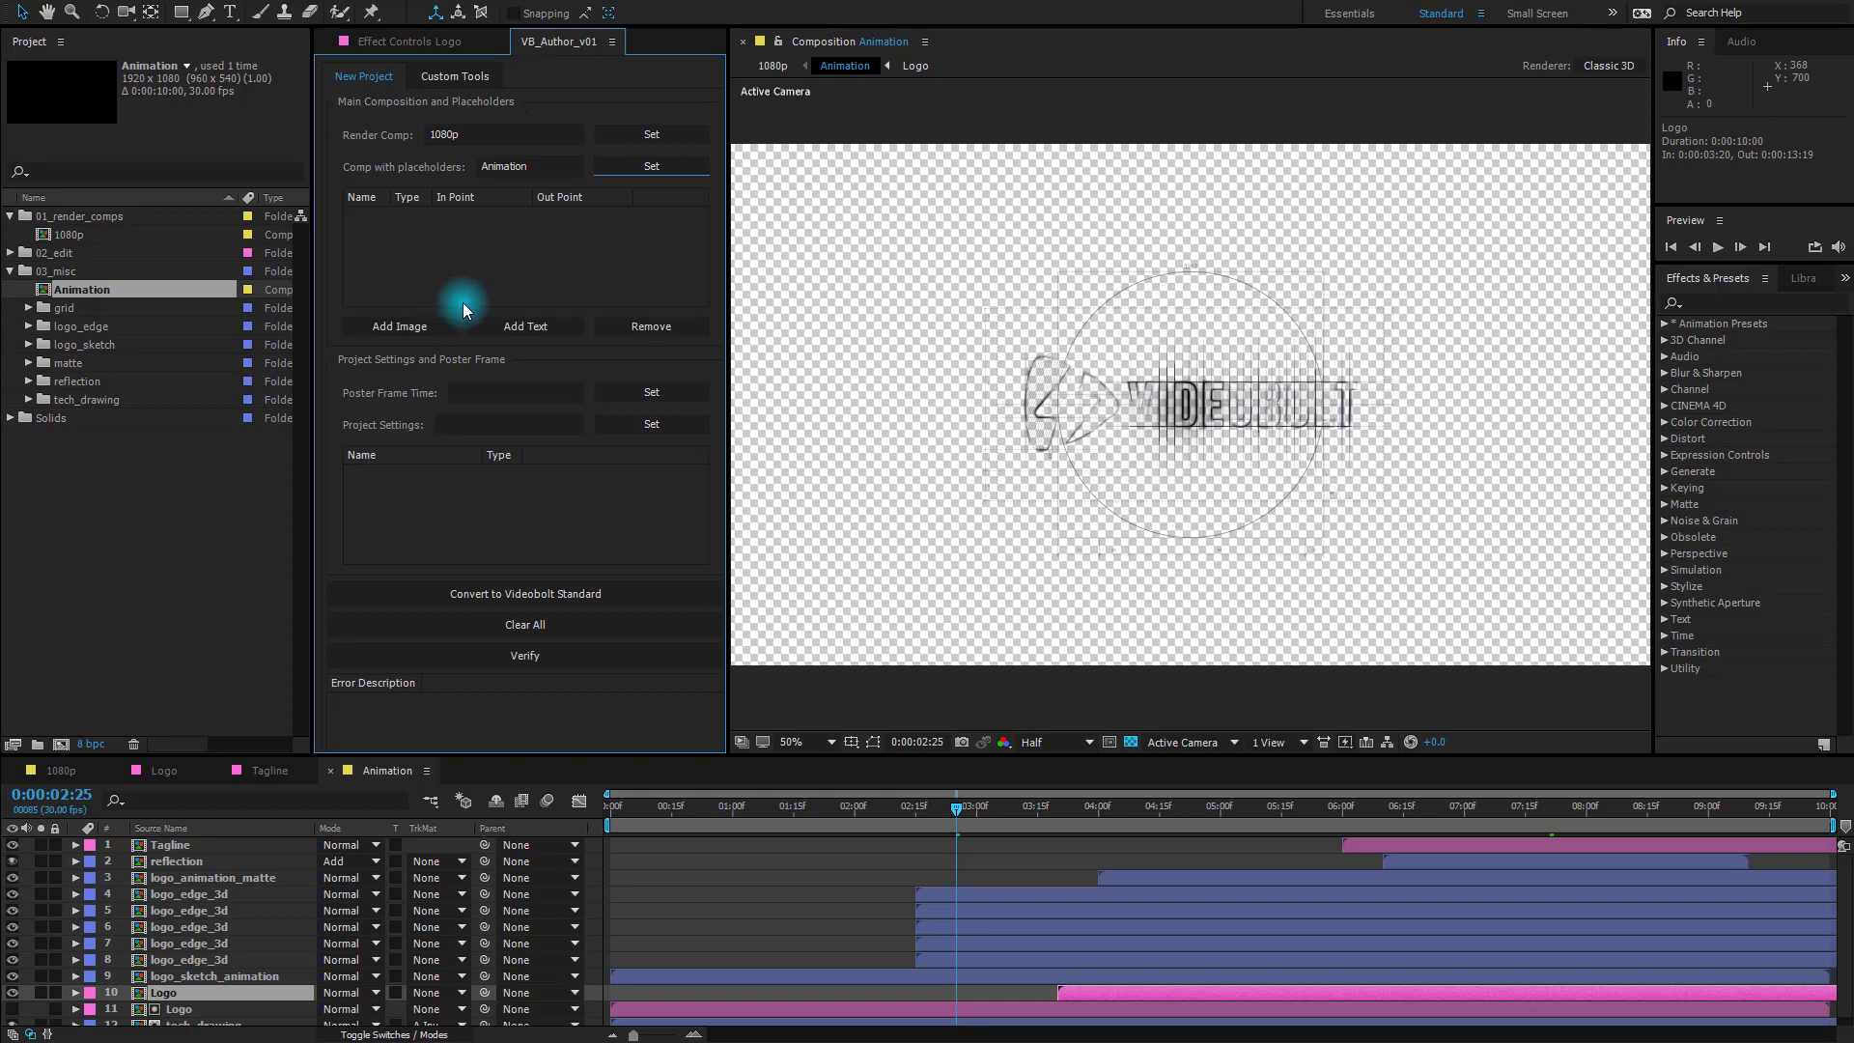
# - Try the Add Image, Add Text and Remove placeholder buttons in VB_Author_v01
pyautogui.click(411, 329)
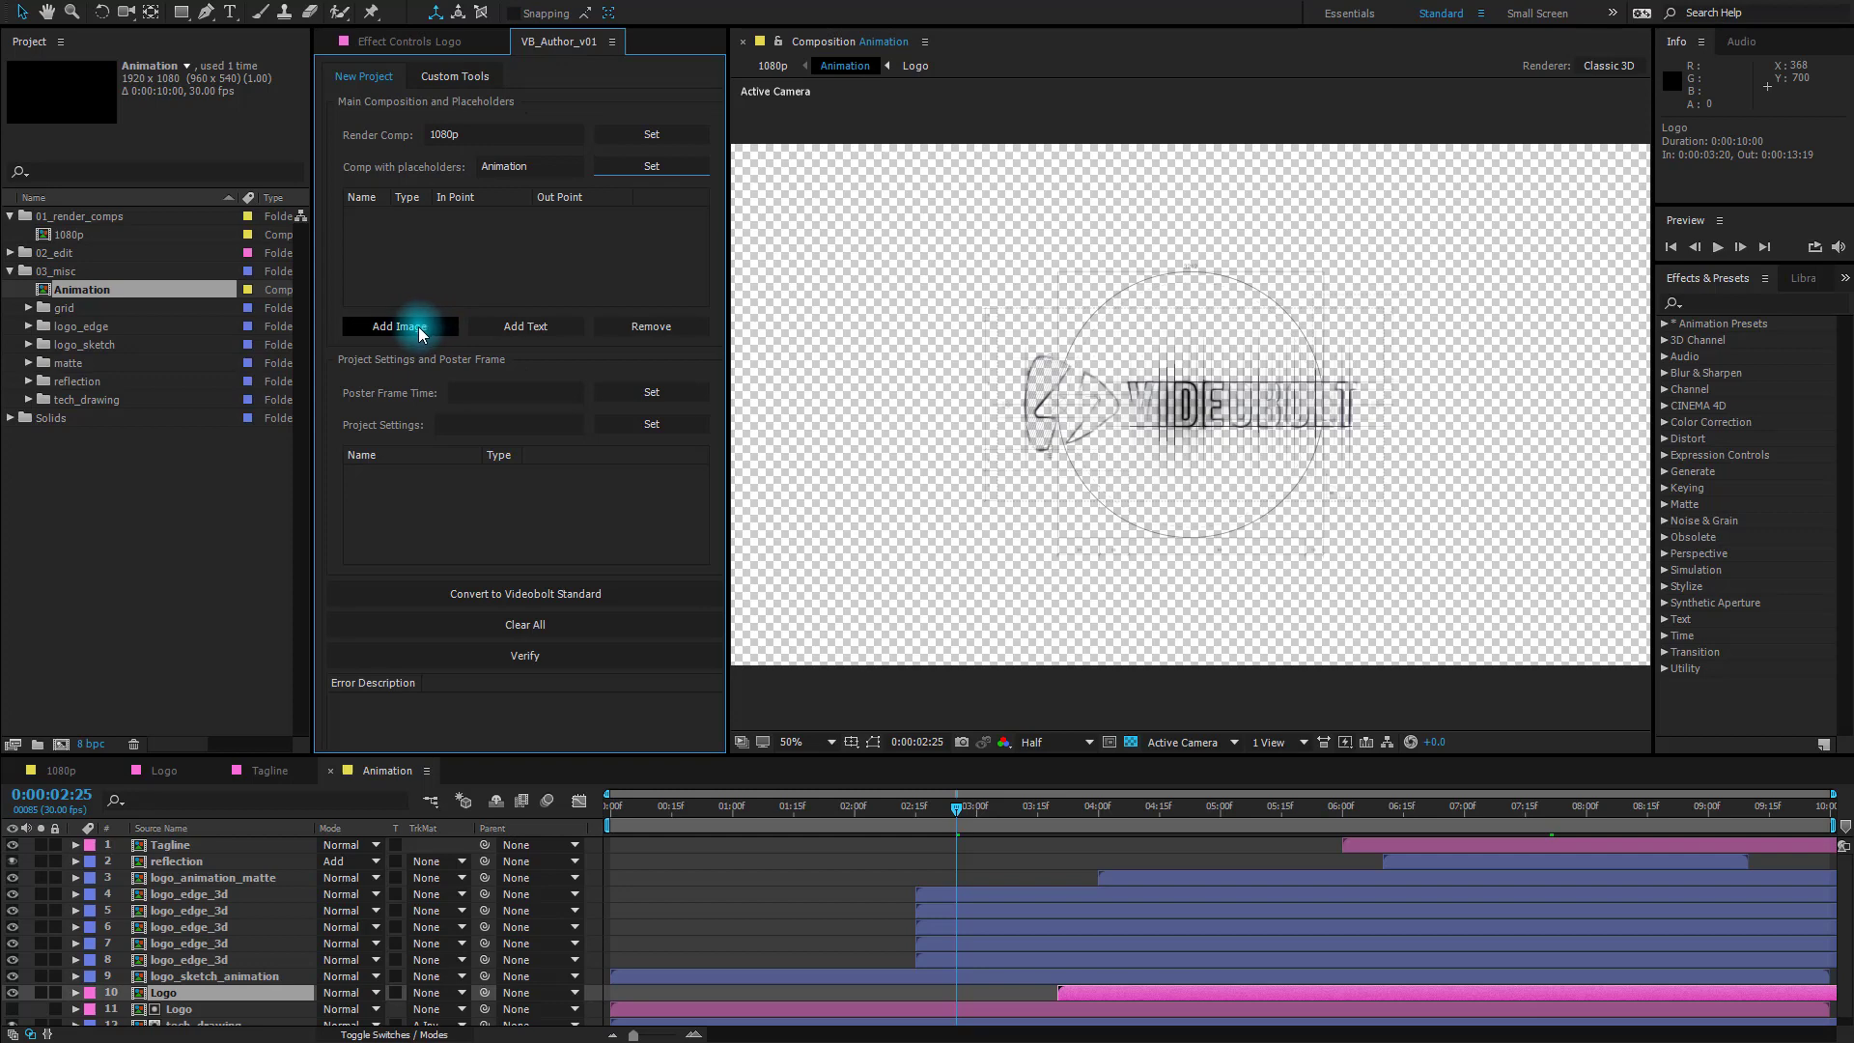
pyautogui.click(531, 328)
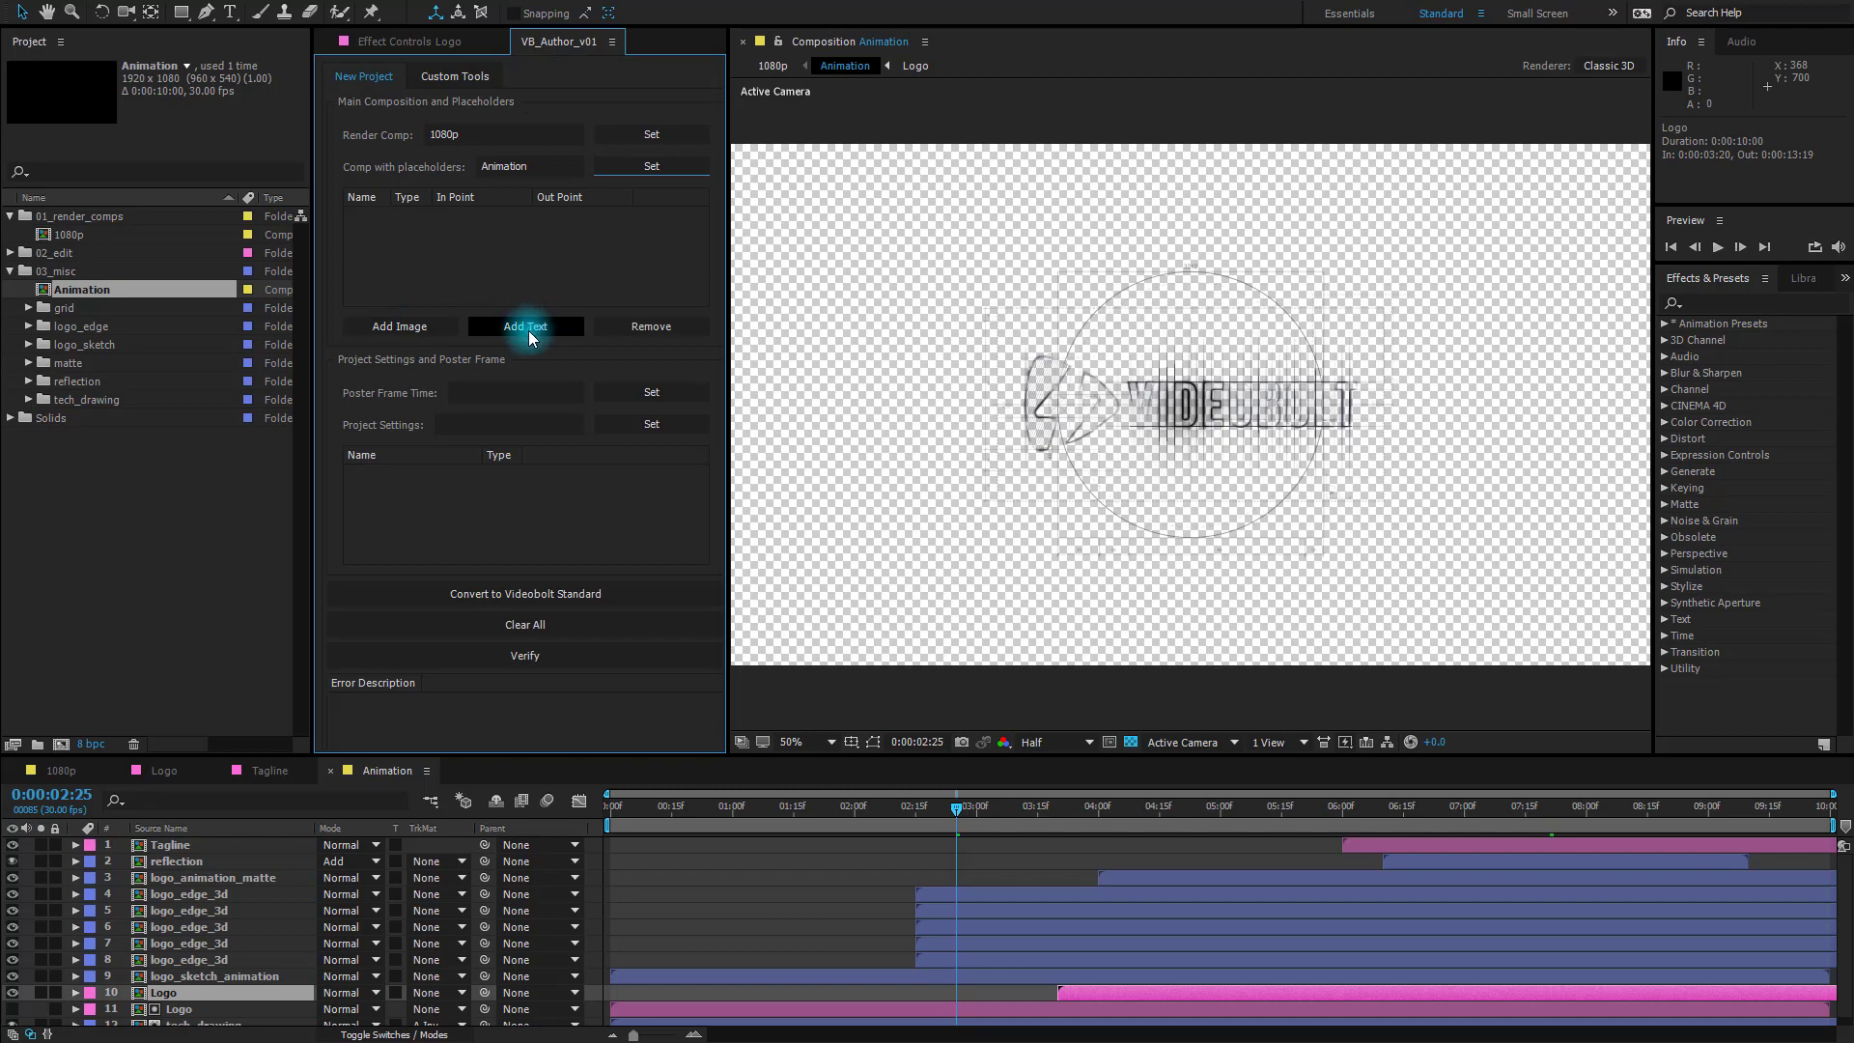
pyautogui.click(601, 334)
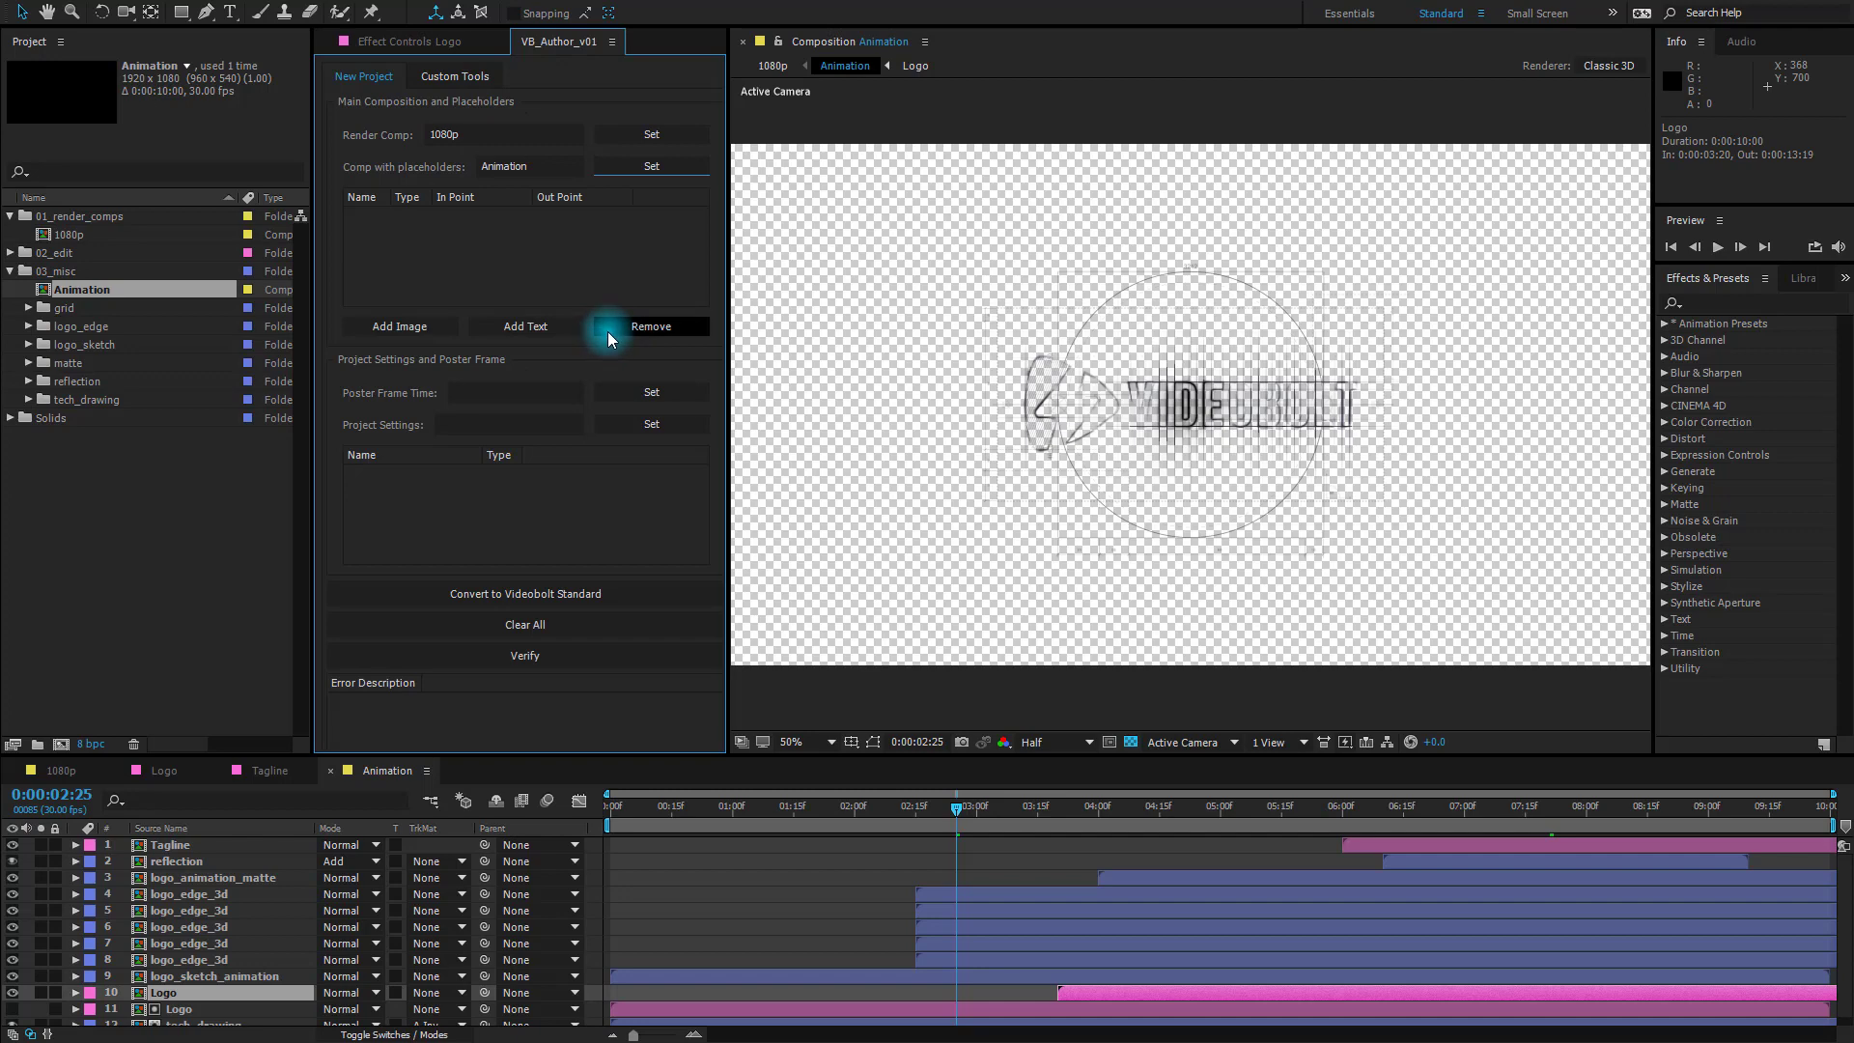
pyautogui.click(509, 280)
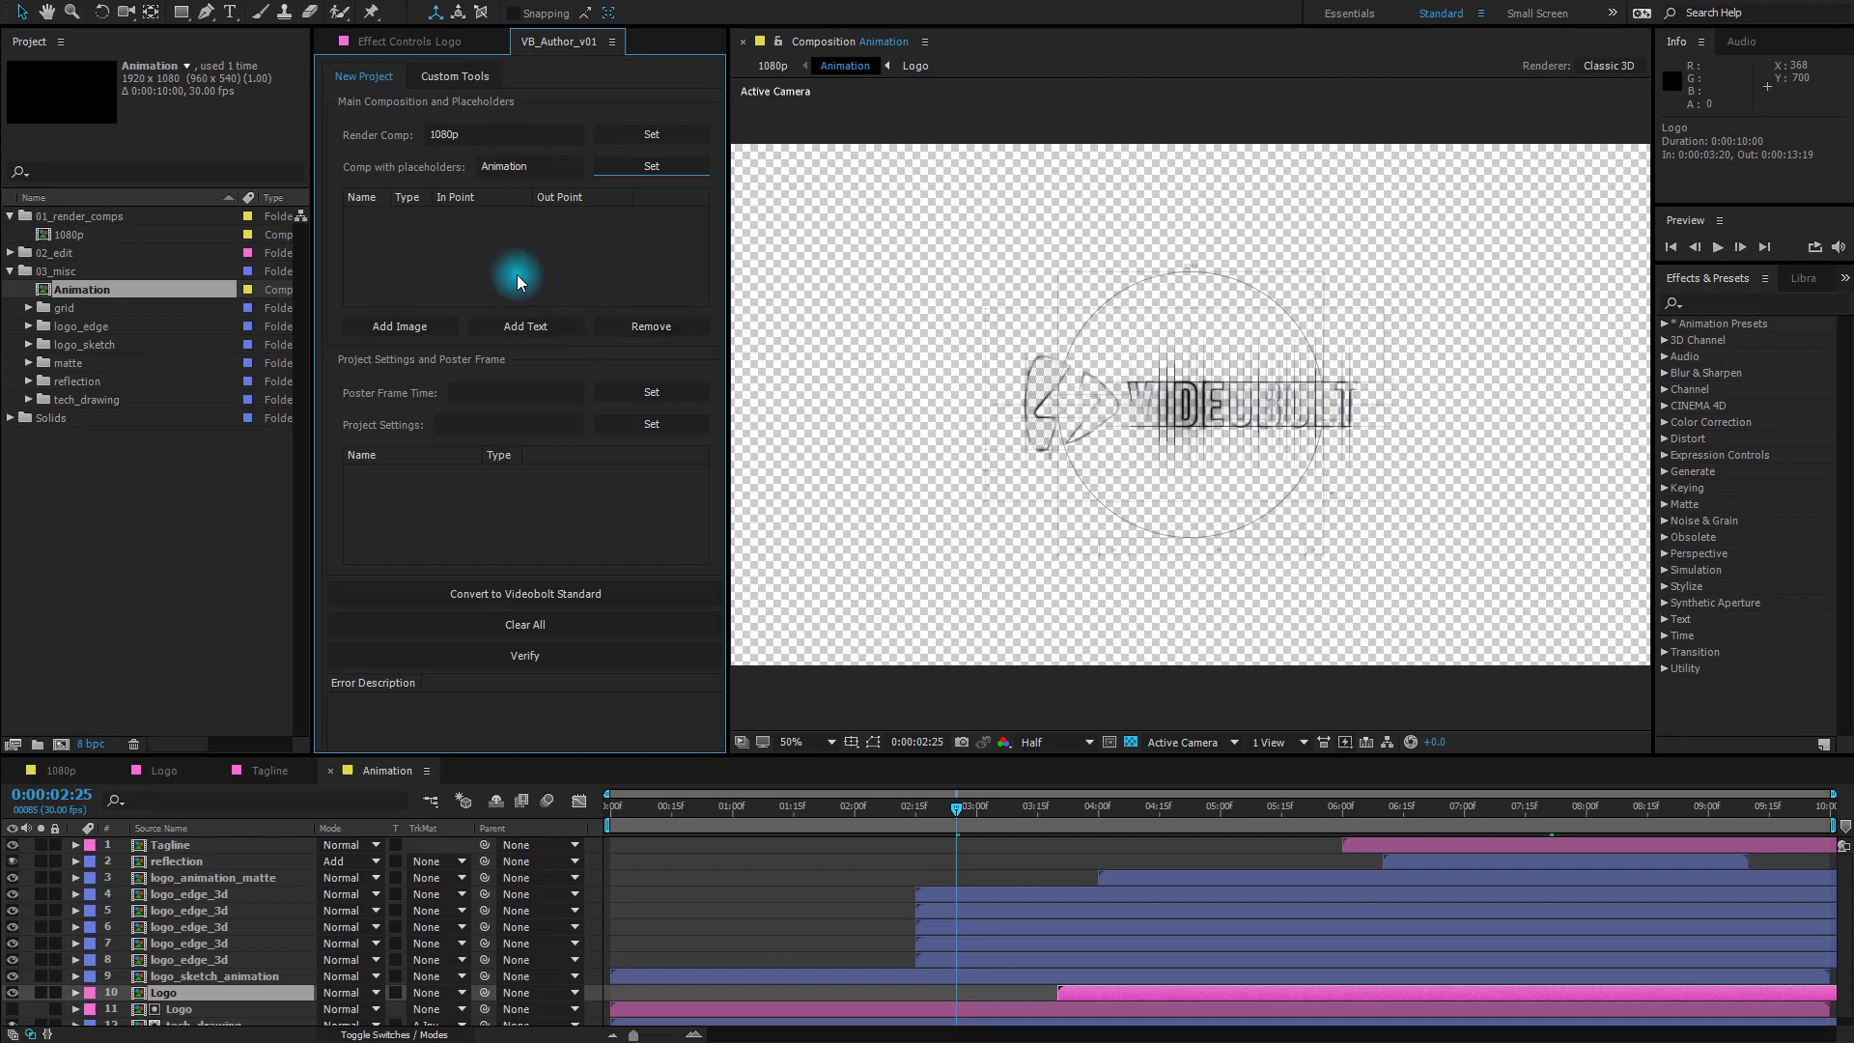
# - Add Tagline as a text placeholder (6–14) and Logo as an image placeholder (3.67–13.67)
pyautogui.click(186, 848)
pyautogui.click(530, 340)
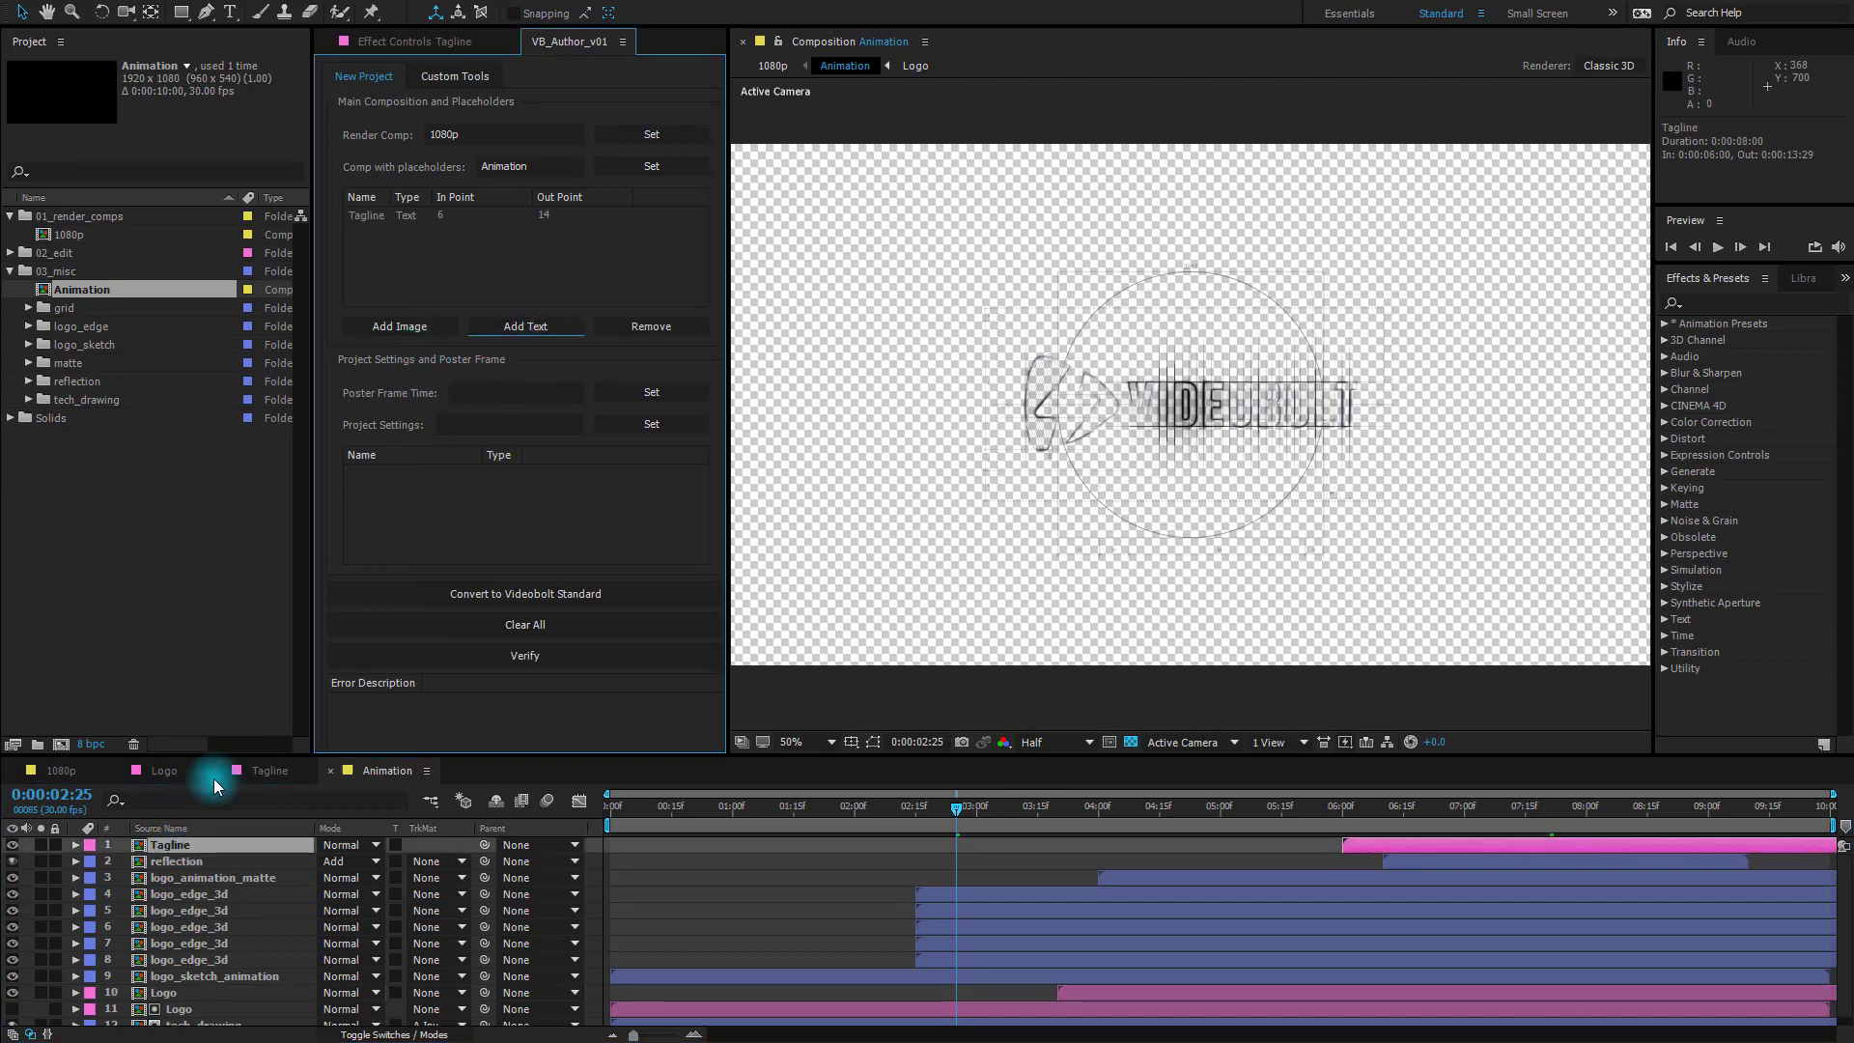
pyautogui.click(182, 1000)
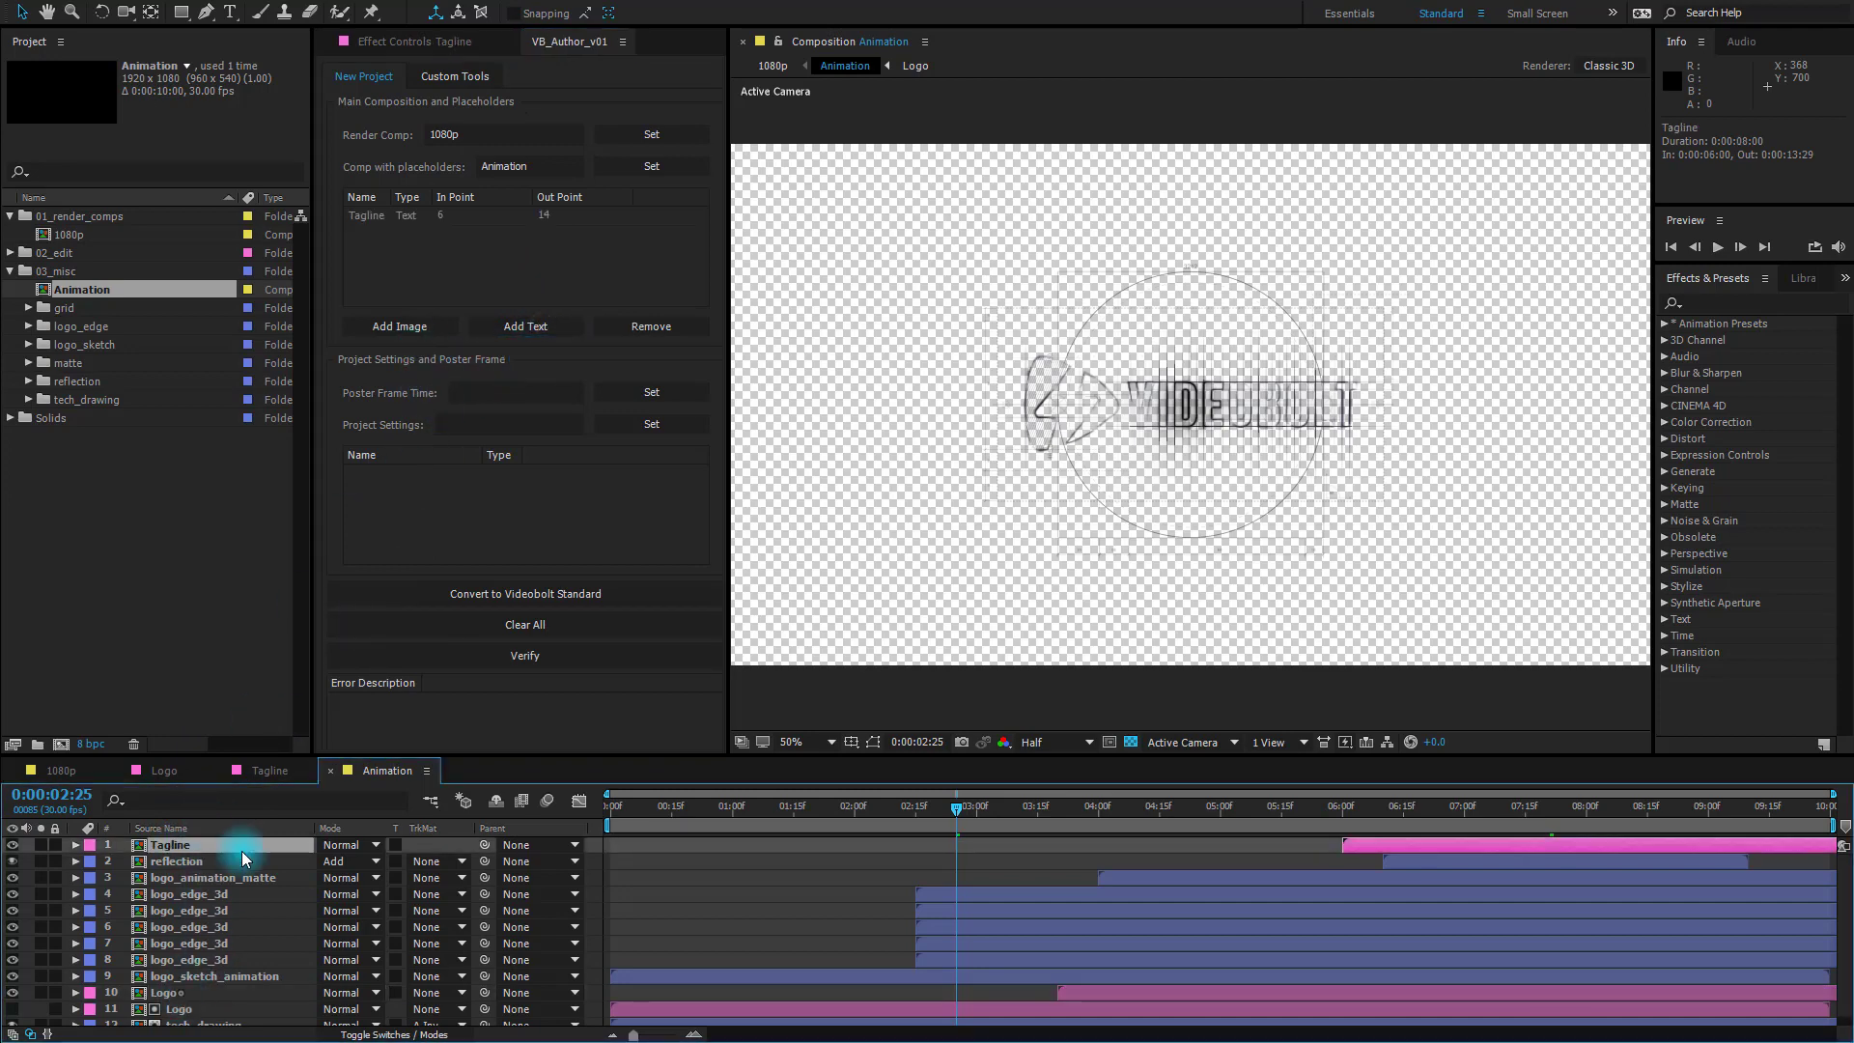
pyautogui.click(413, 329)
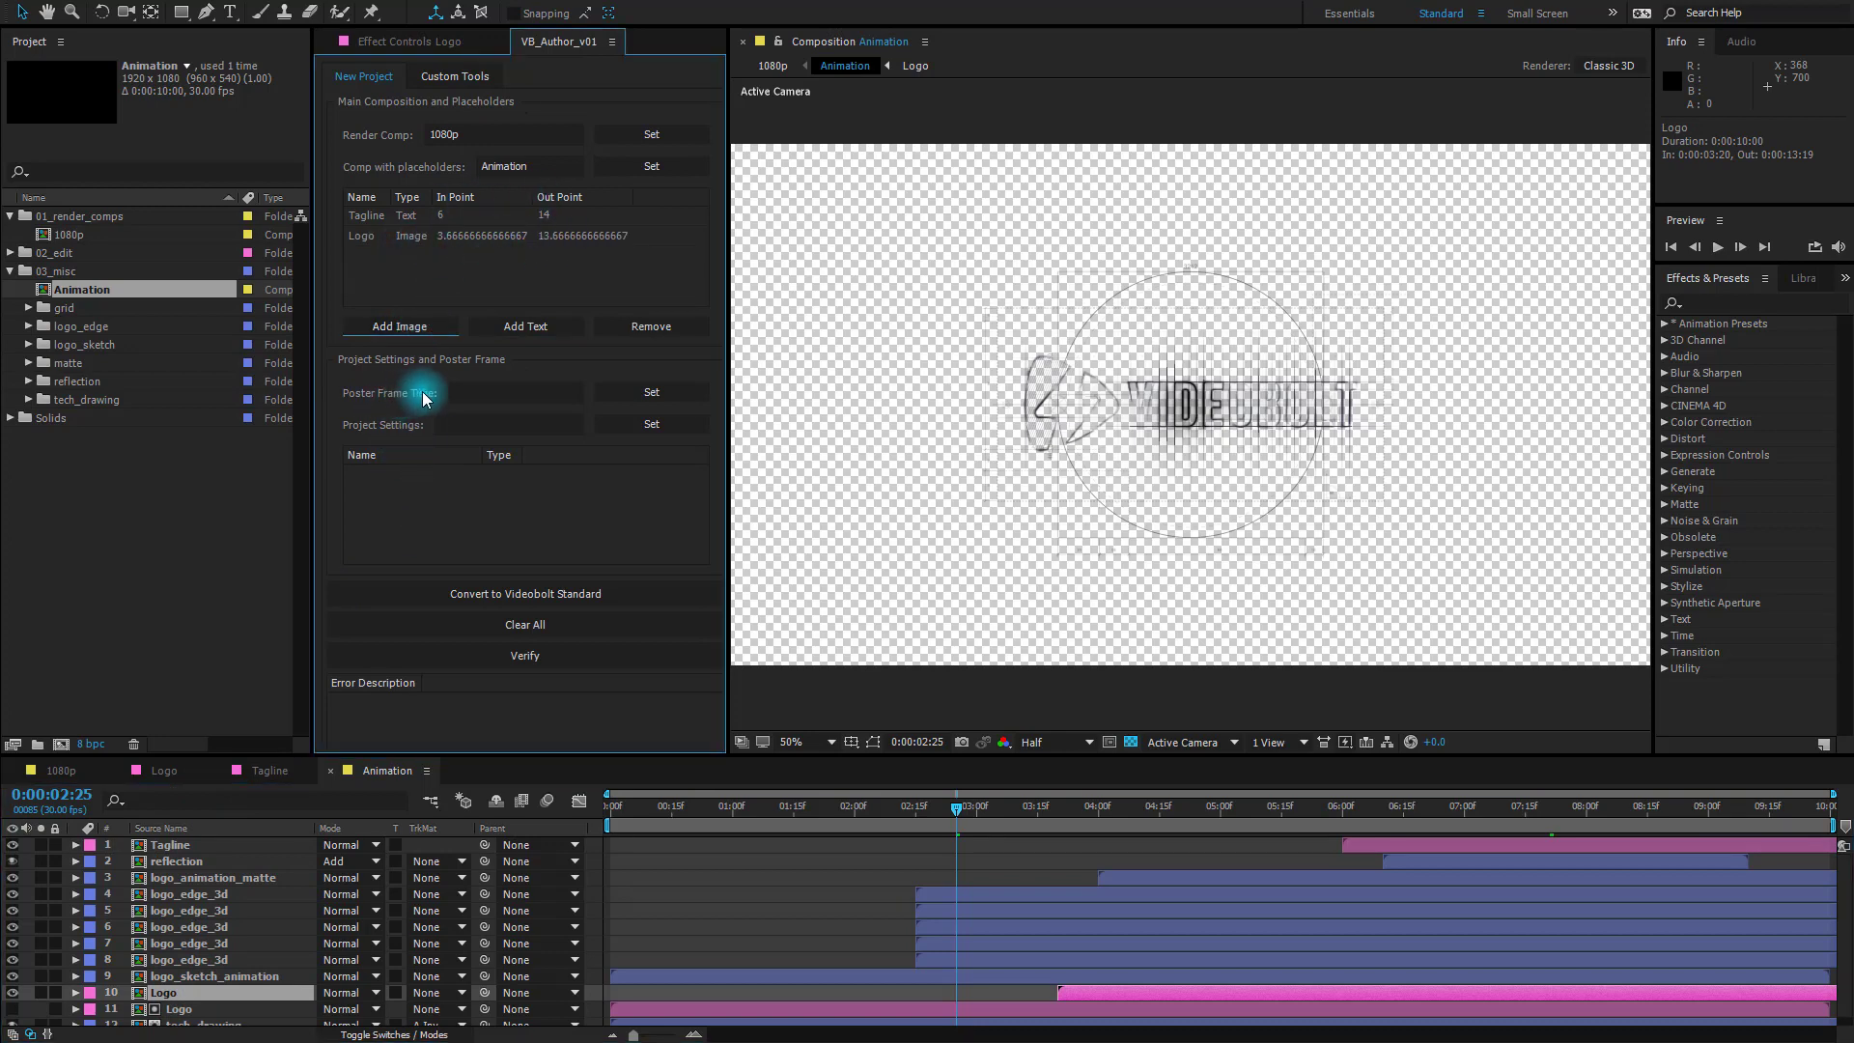
# - In the 1080p comp, move to 2.97 seconds and set that as the Poster Frame Time
pyautogui.click(63, 779)
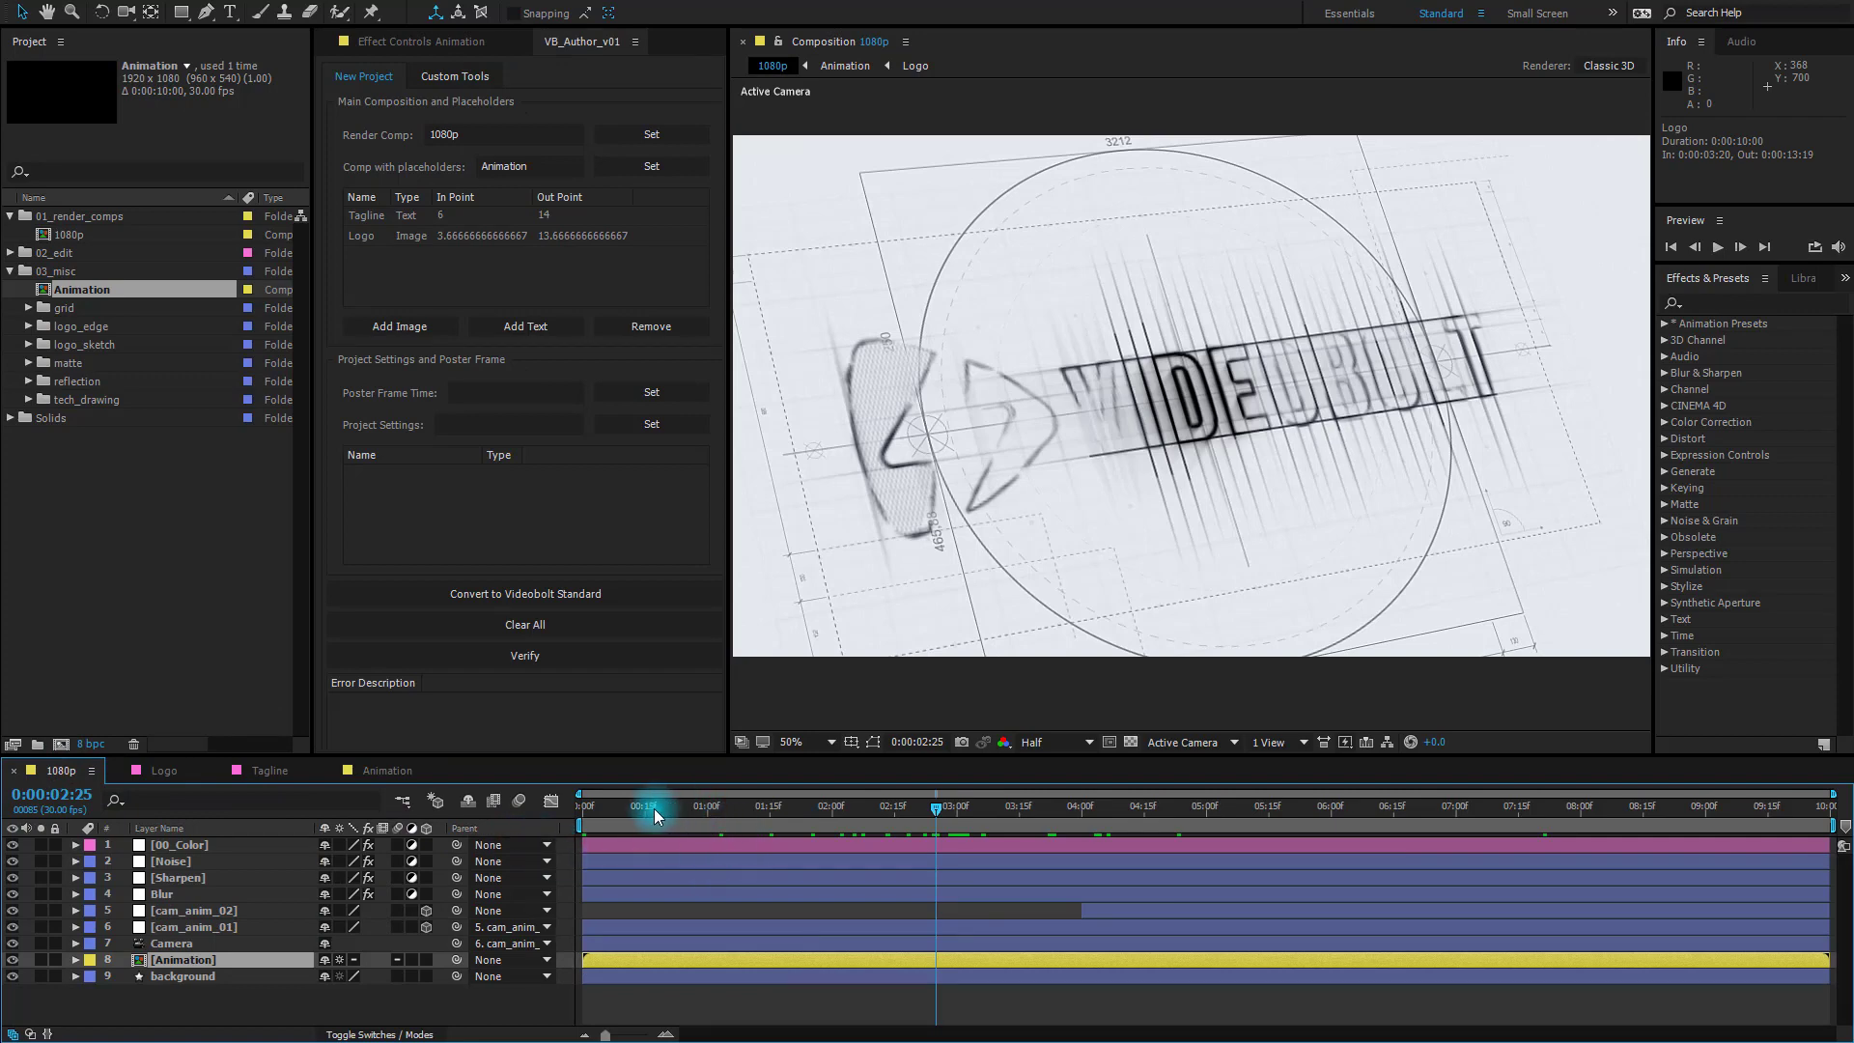
pyautogui.moveTo(676, 807)
pyautogui.mouseDown()
pyautogui.moveTo(1191, 843)
pyautogui.moveTo(813, 834)
pyautogui.moveTo(953, 833)
pyautogui.mouseUp()
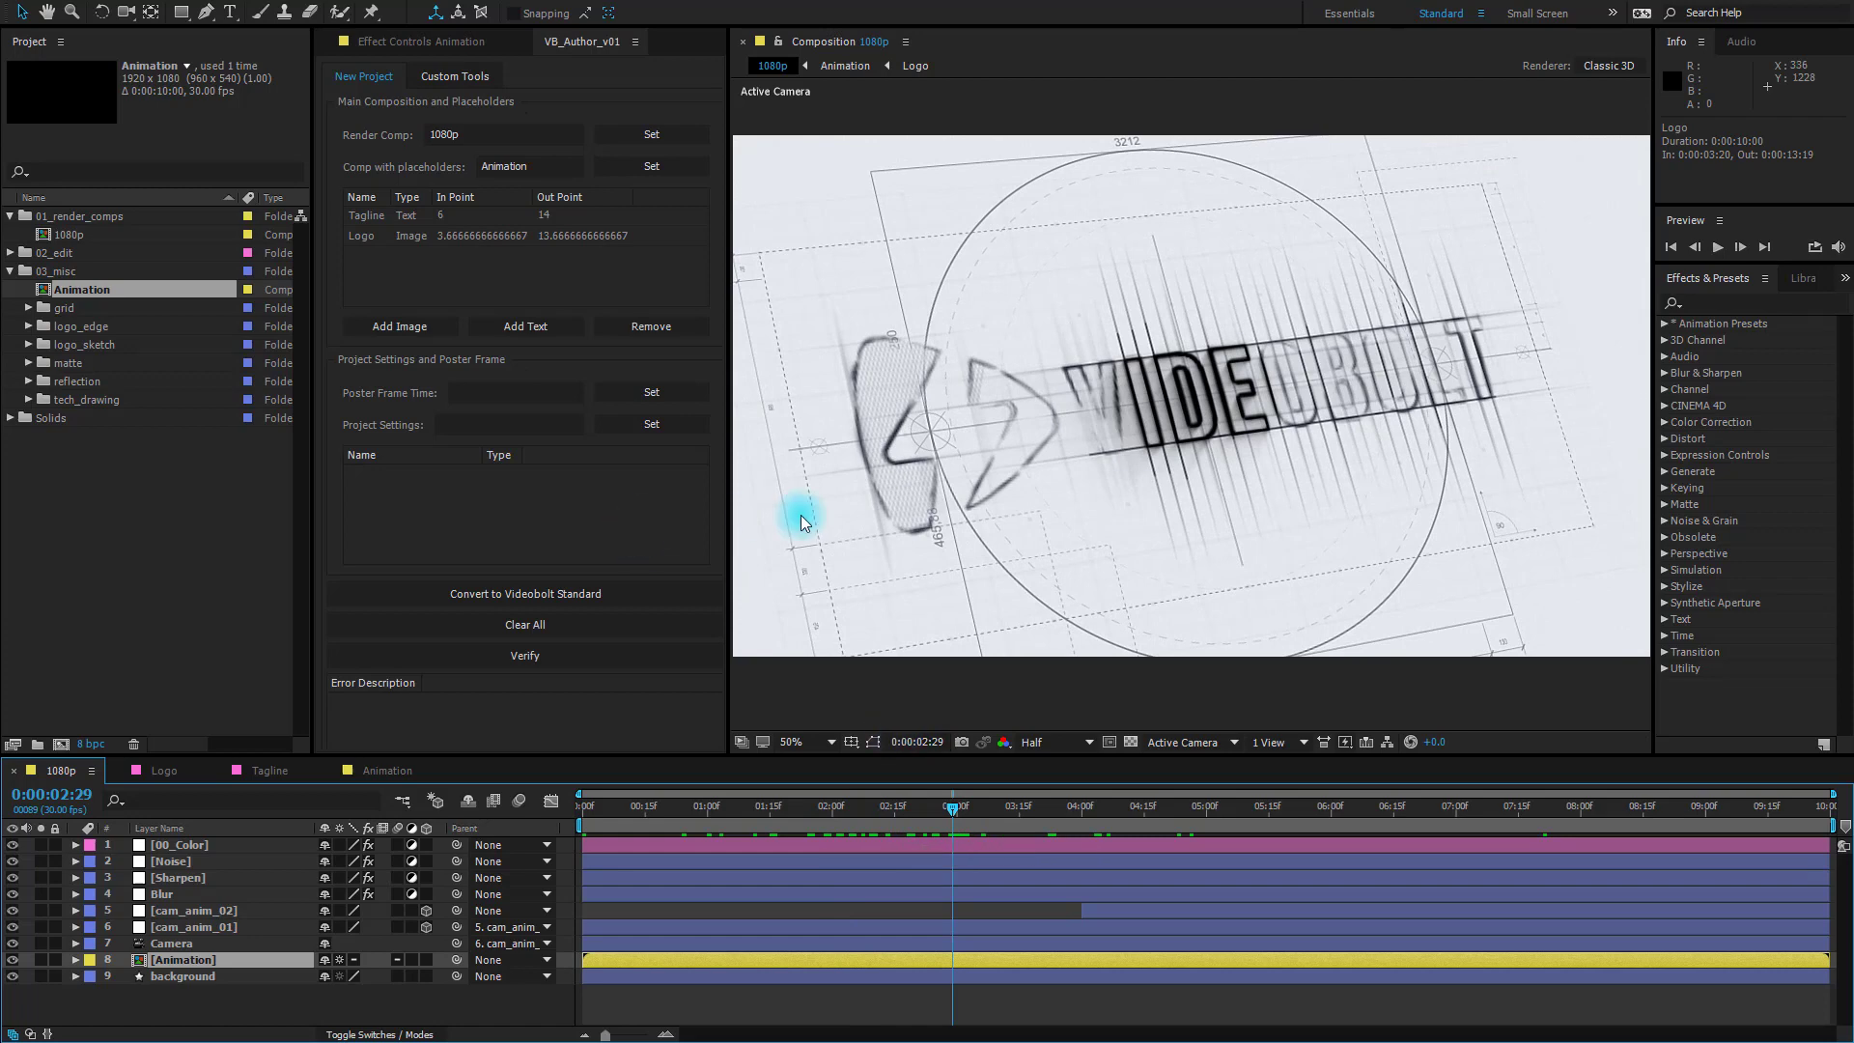
pyautogui.click(659, 394)
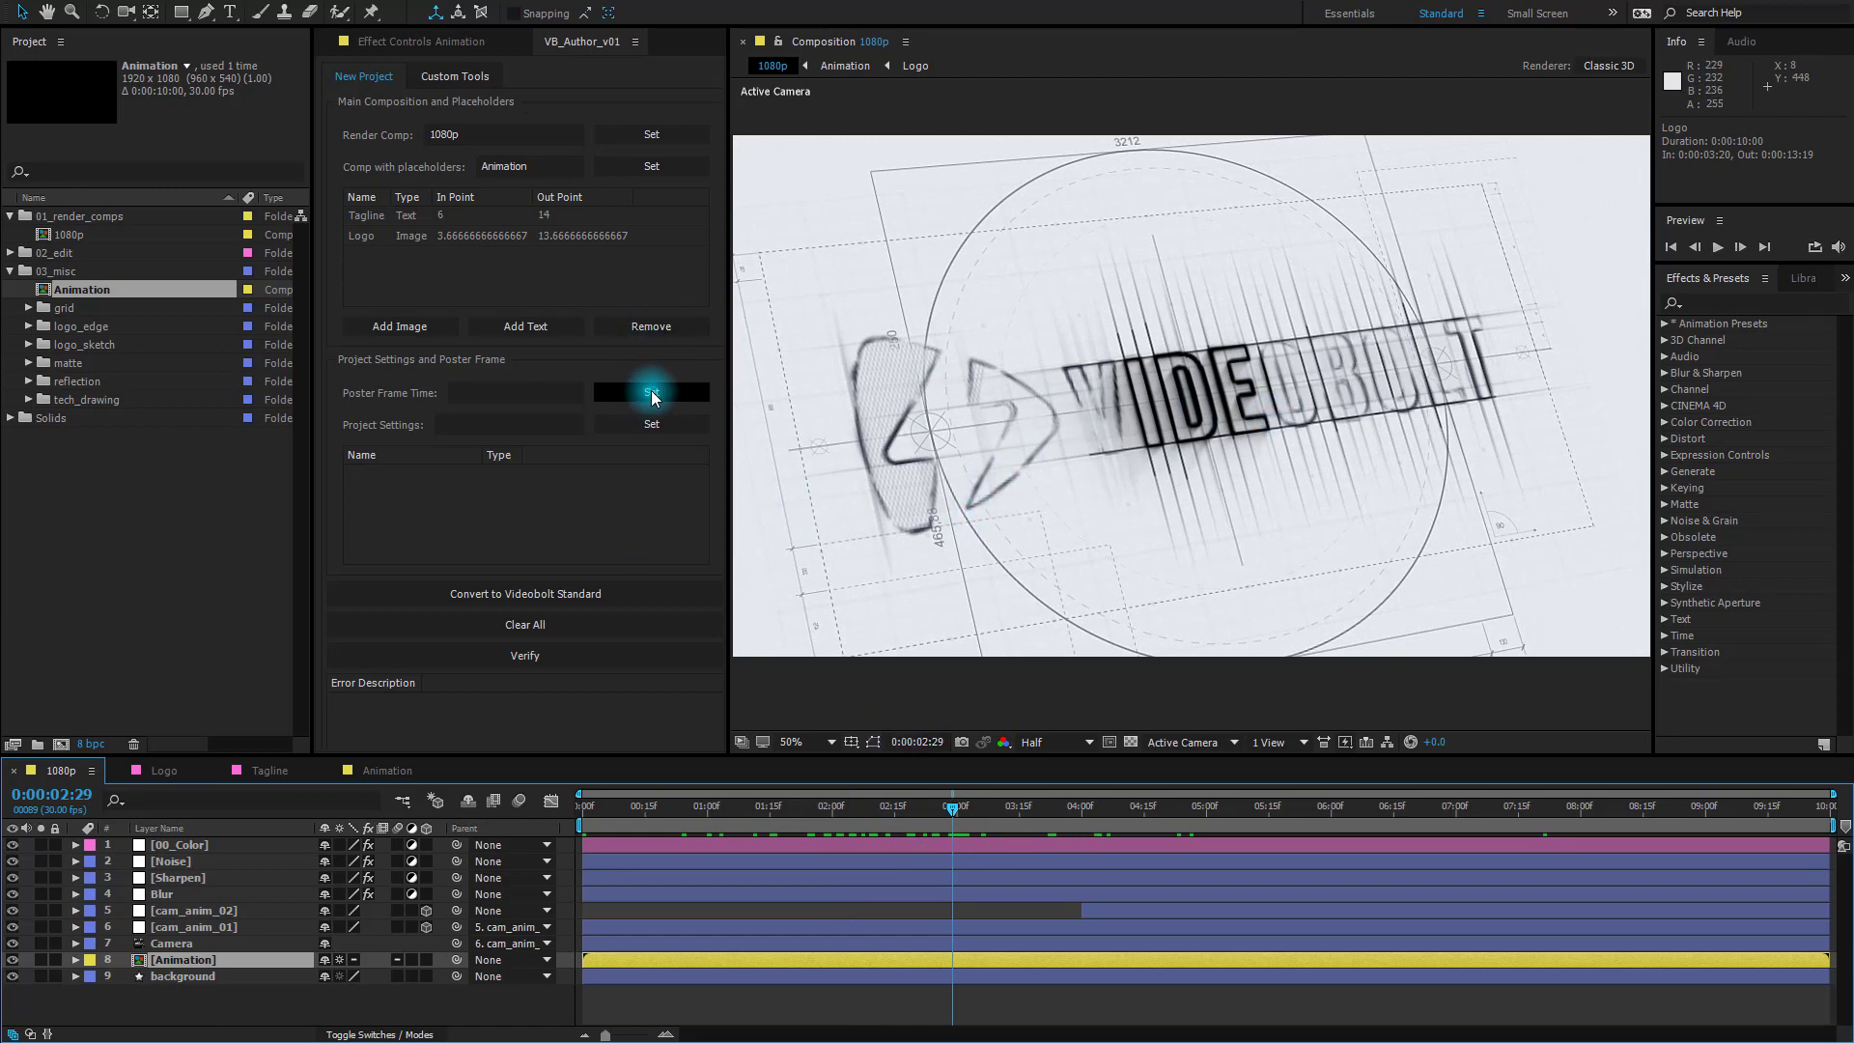
pyautogui.click(509, 396)
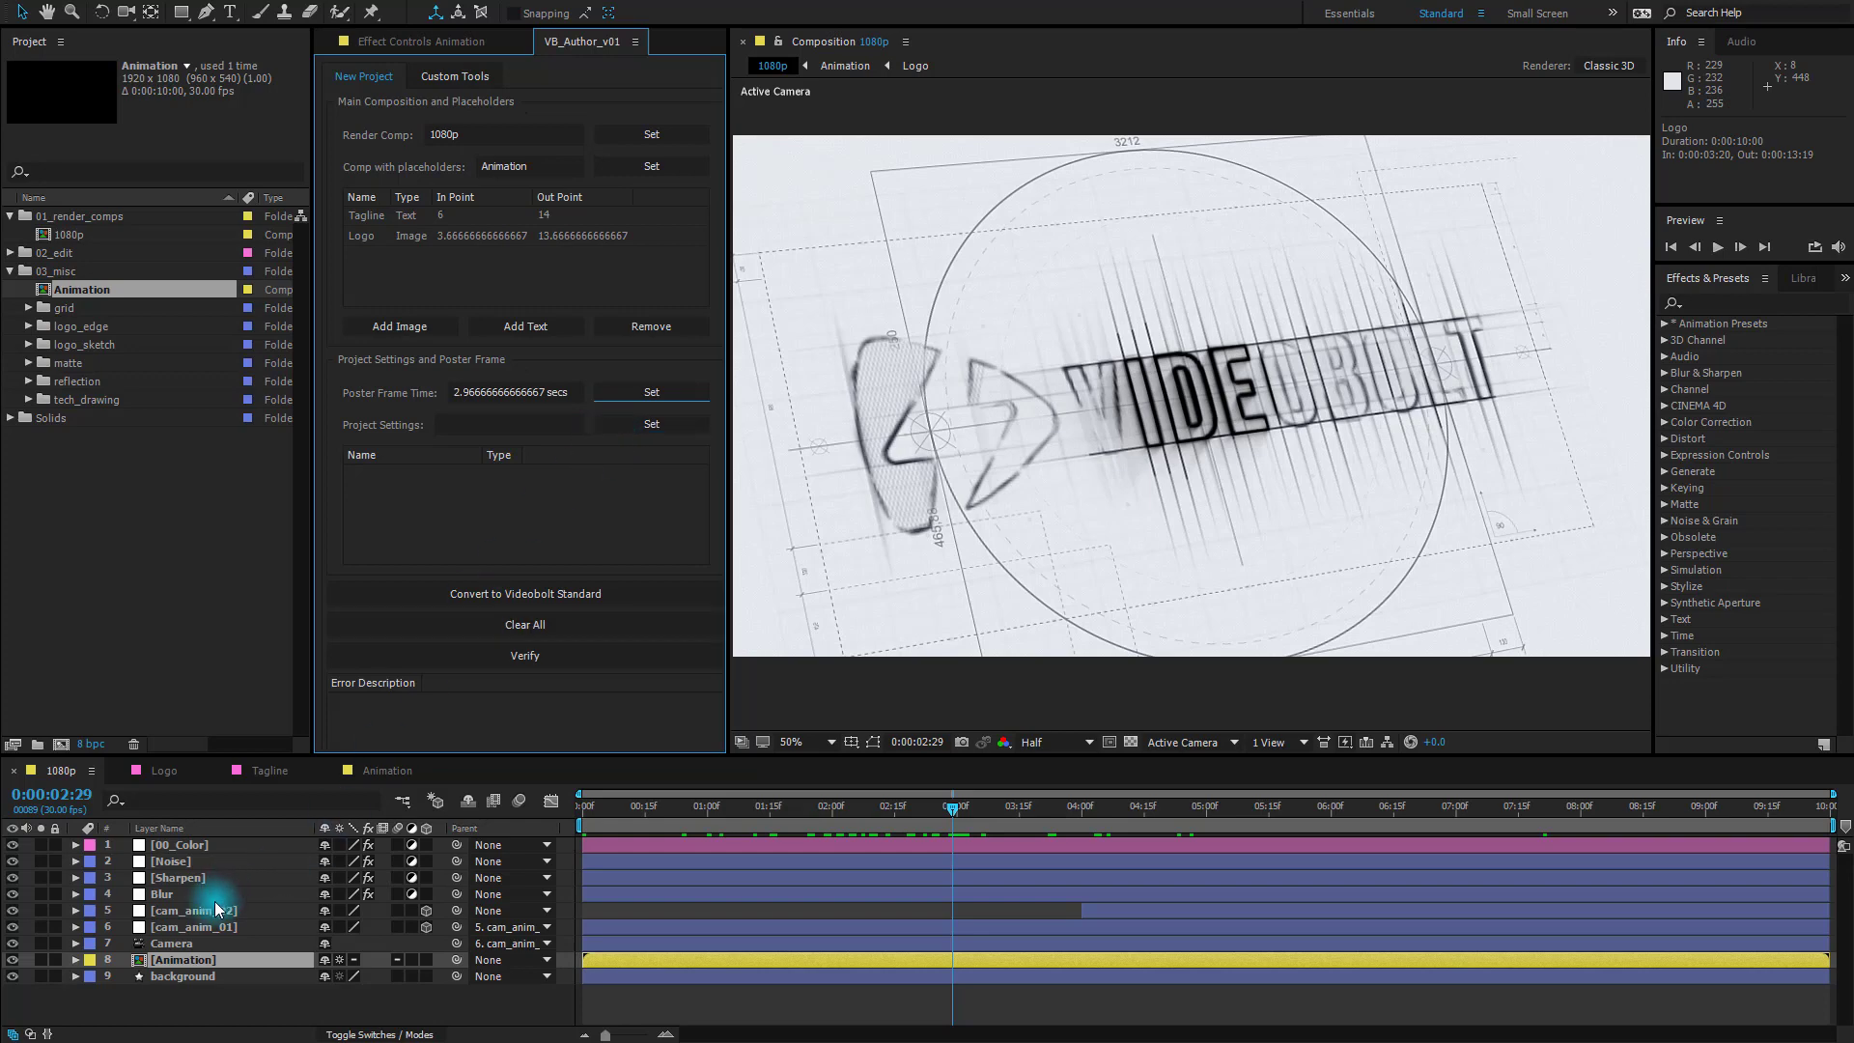
# - Check the 00_Color layer's Effect Controls, then set 00_Color as VB_Author's Project Settings
pyautogui.click(190, 849)
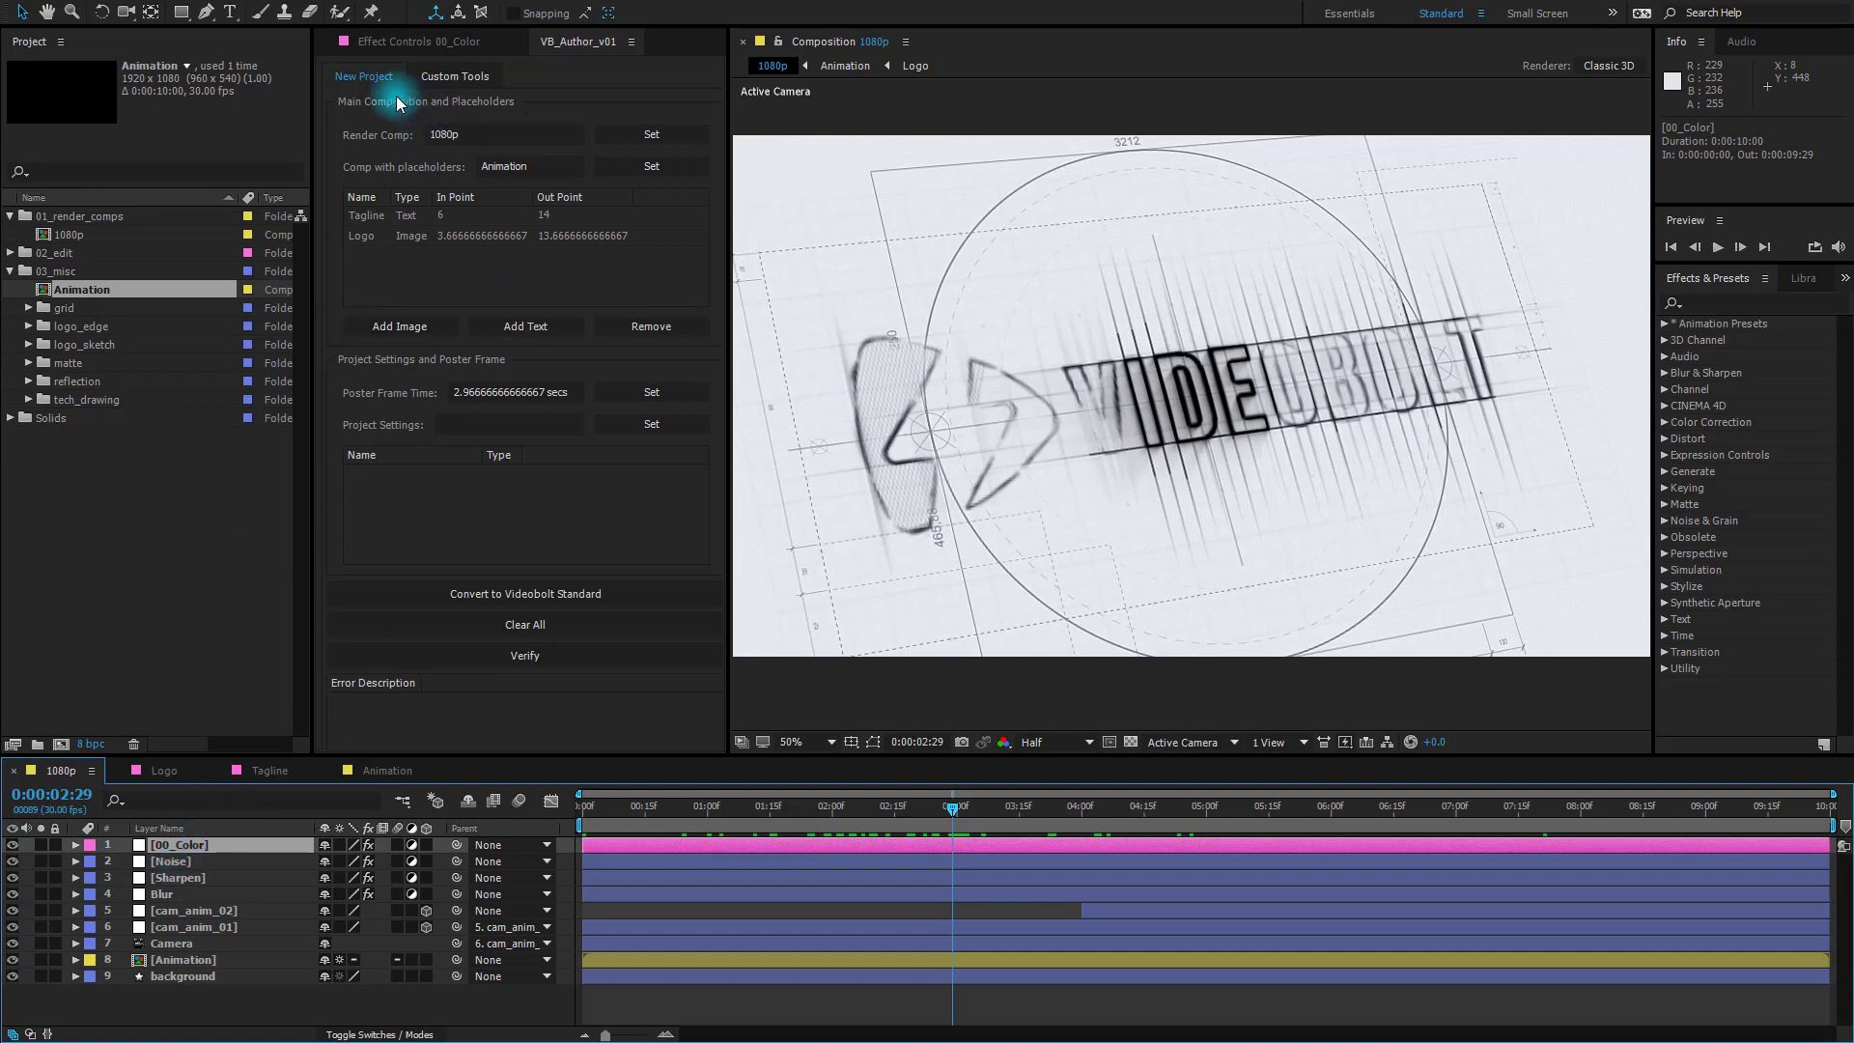
pyautogui.click(425, 46)
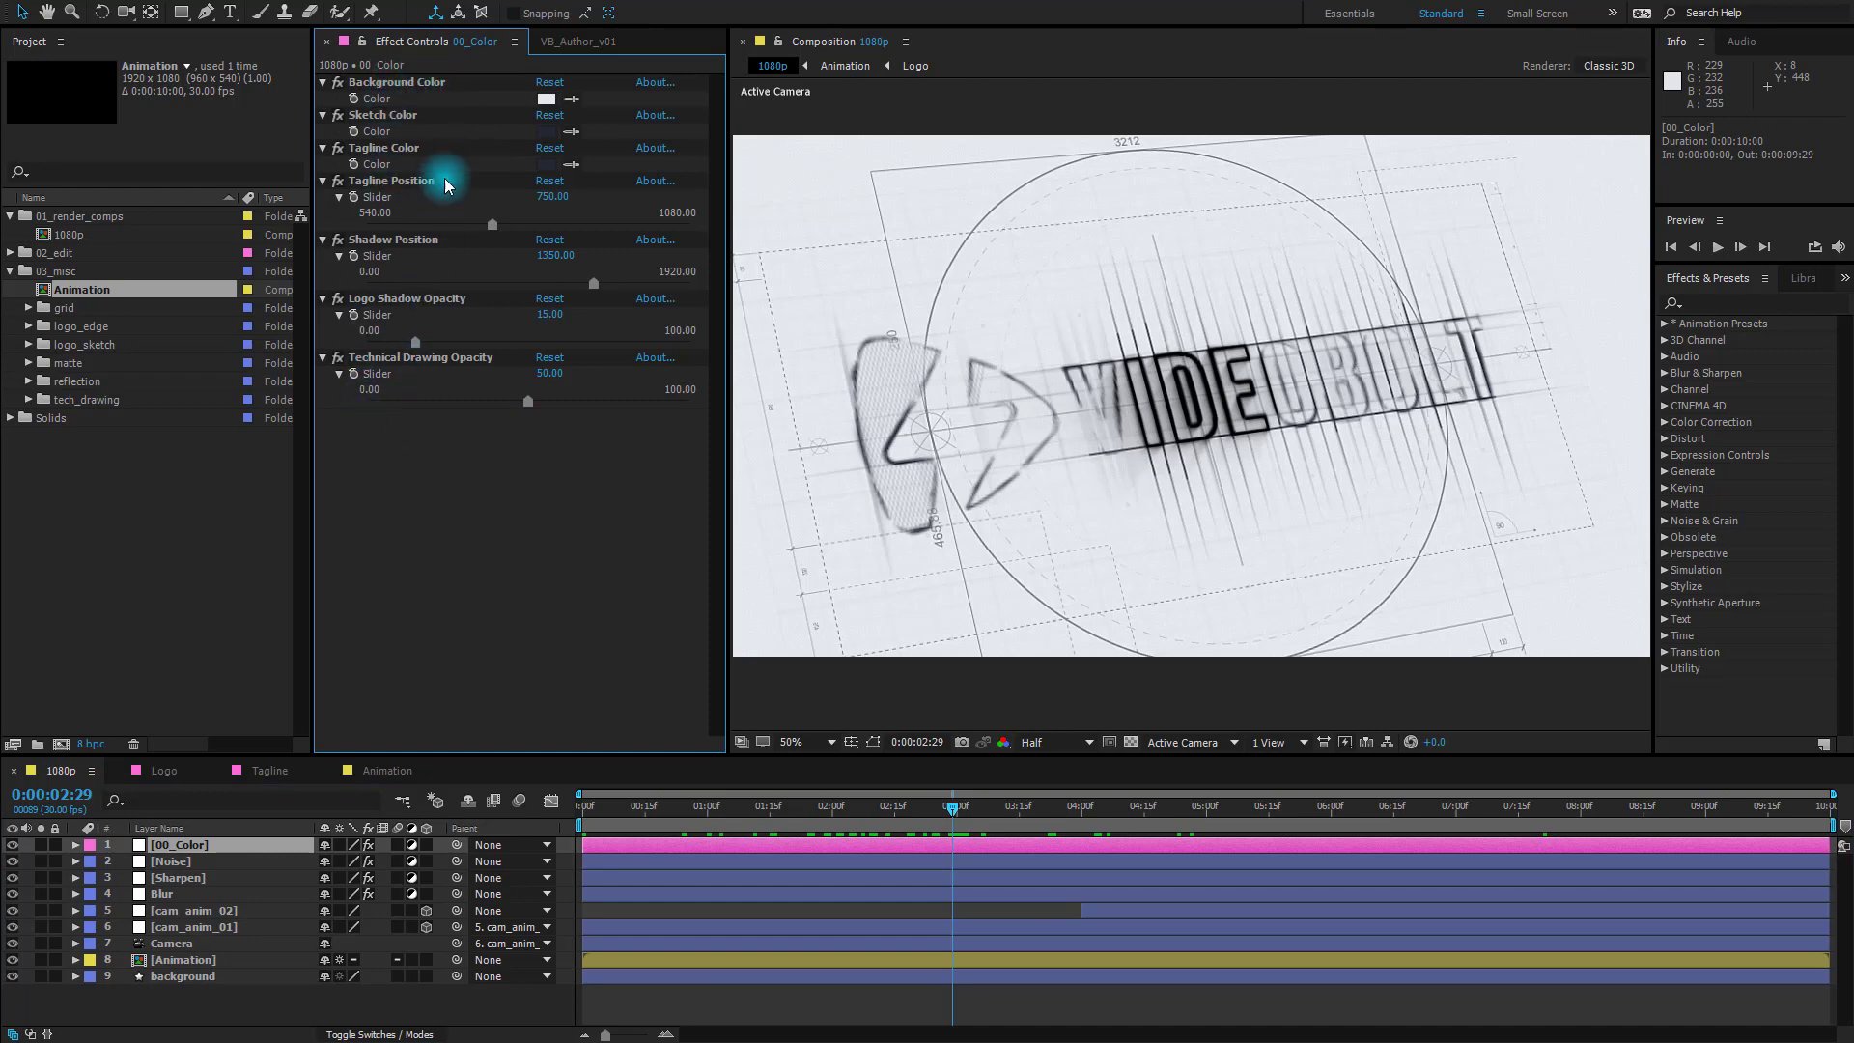
pyautogui.click(578, 42)
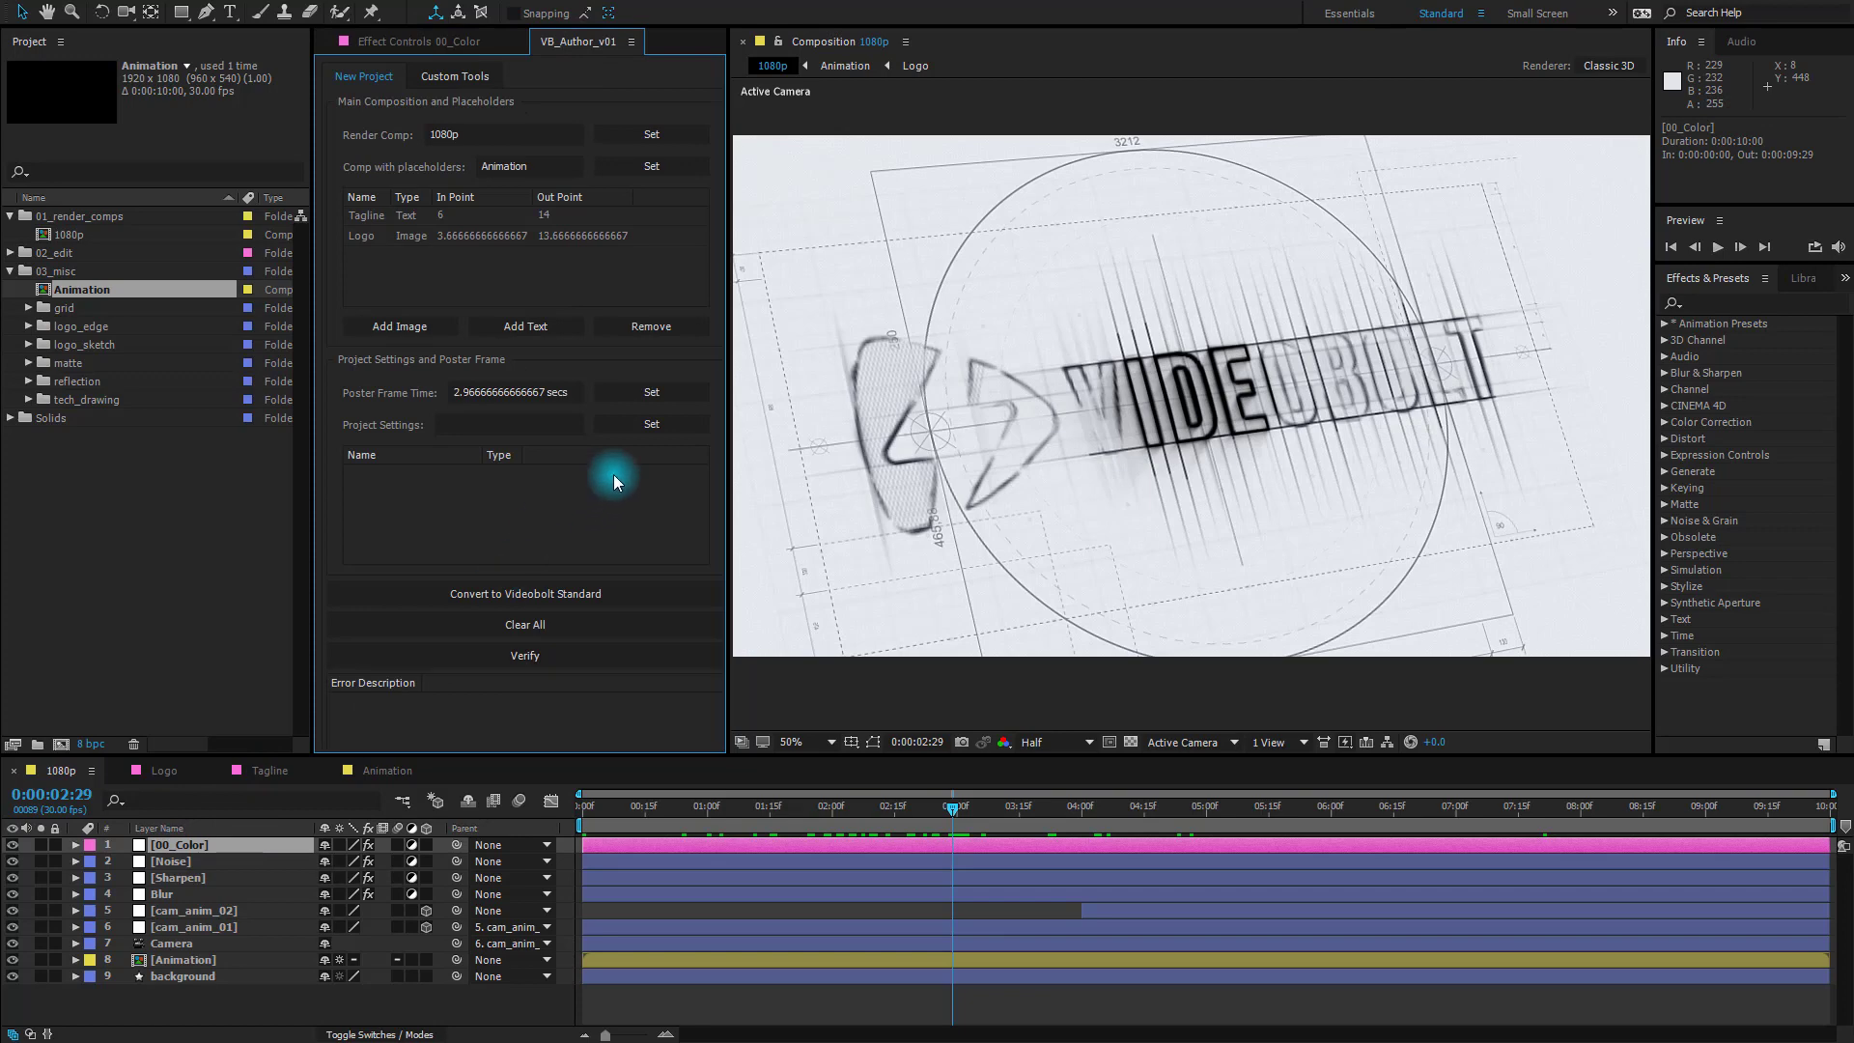
pyautogui.click(668, 420)
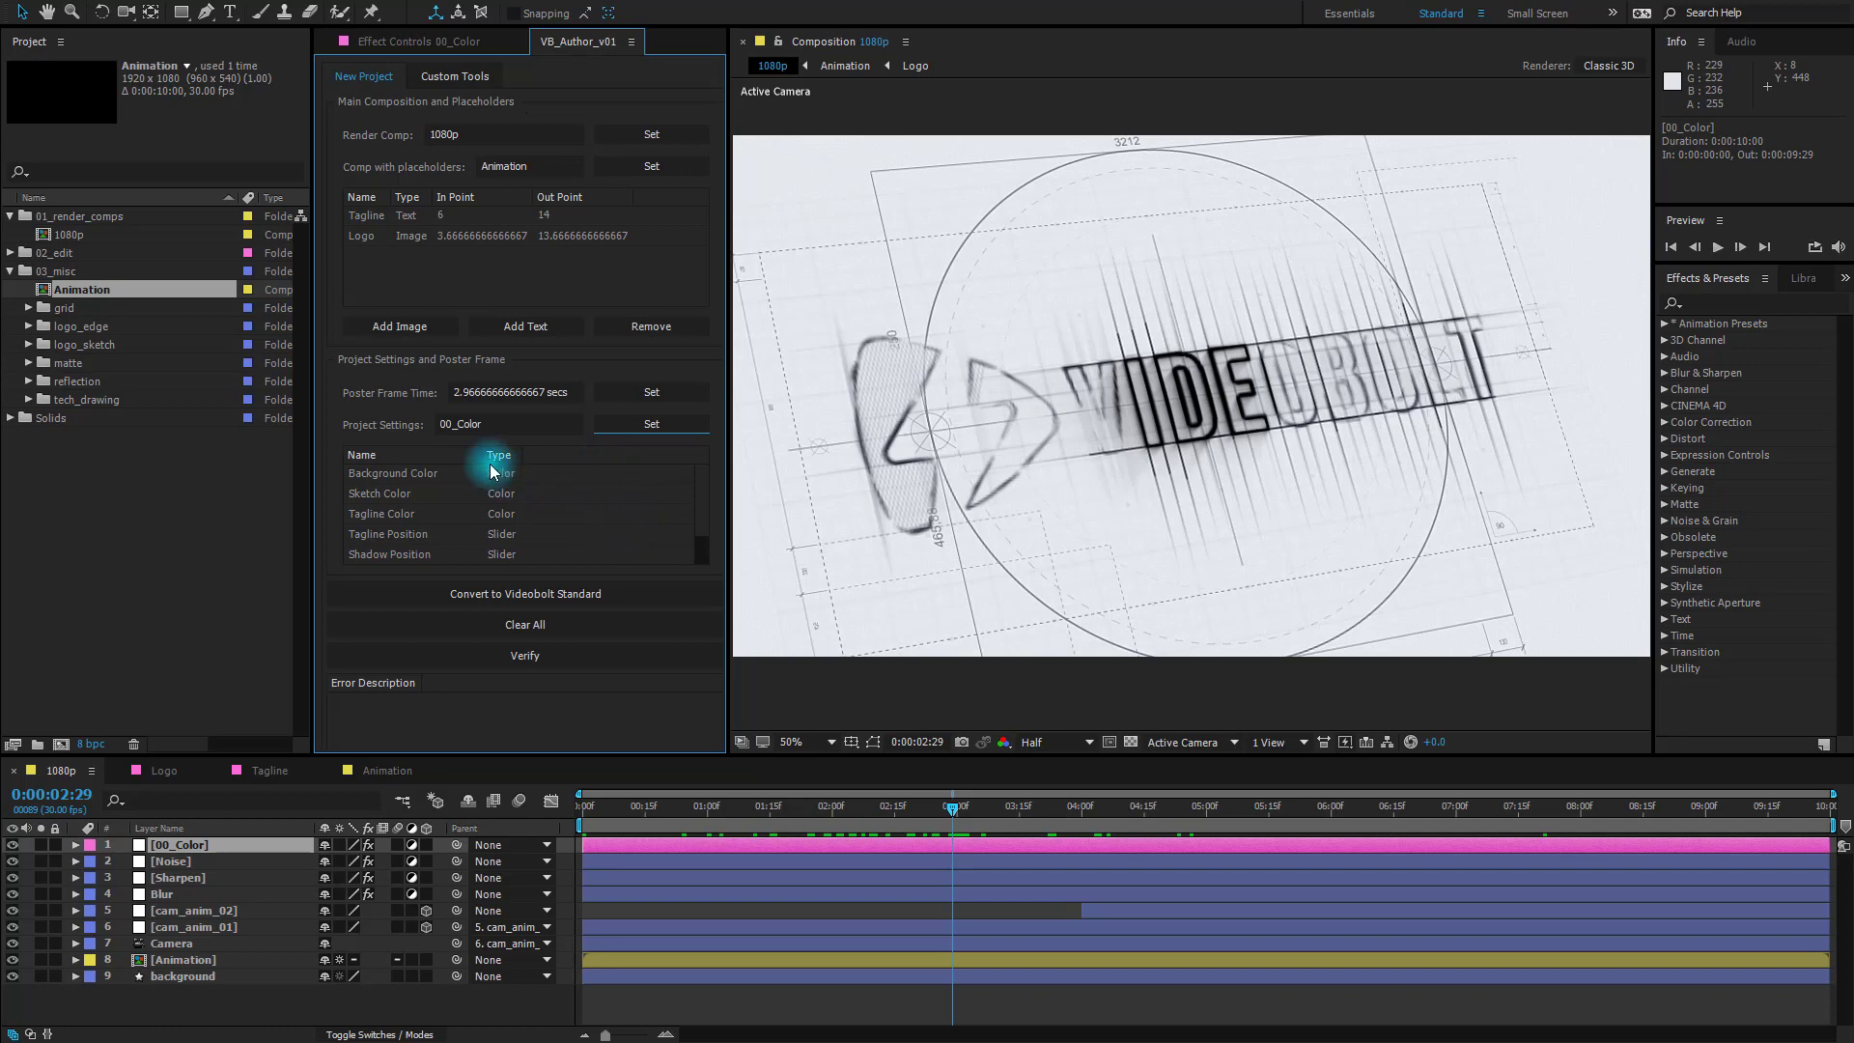
pyautogui.moveTo(695, 485); pyautogui.dragTo(698, 535)
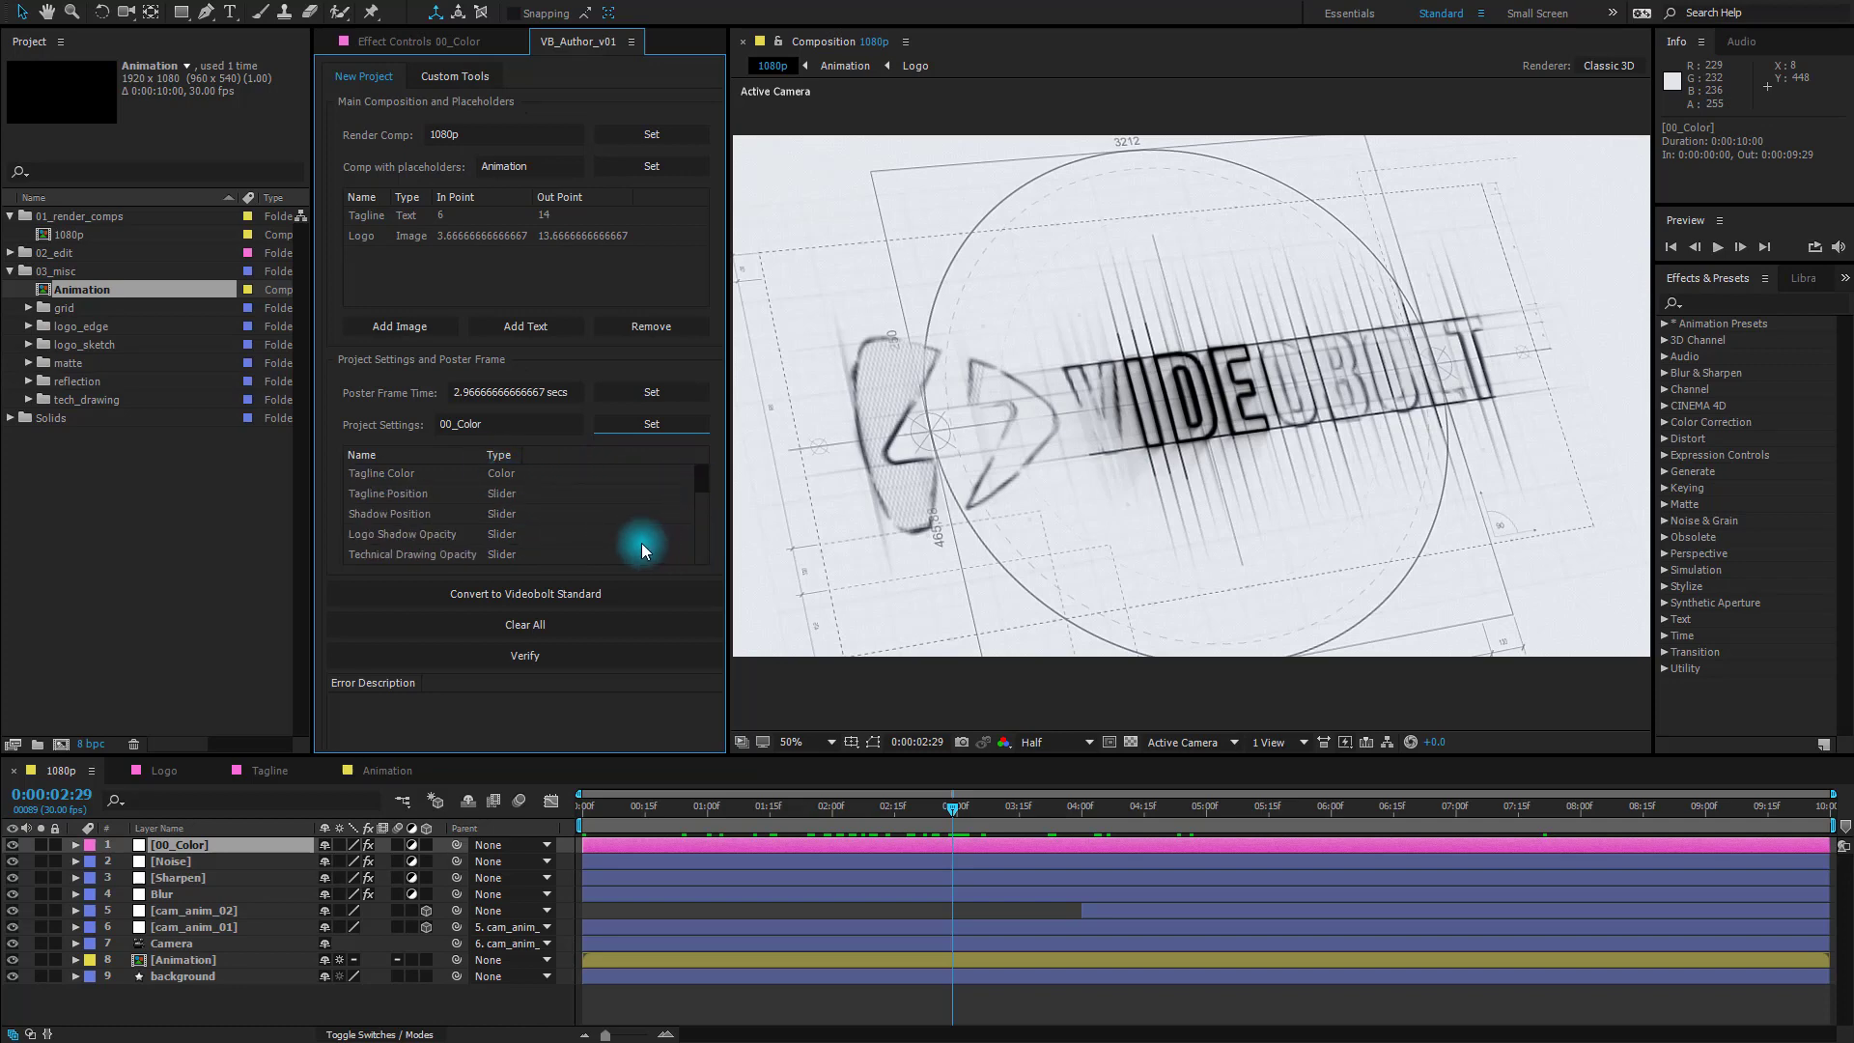
# - Convert the project to Videobolt standard, then verify it and dismiss the 'project is ready' confirmation
pyautogui.click(510, 610)
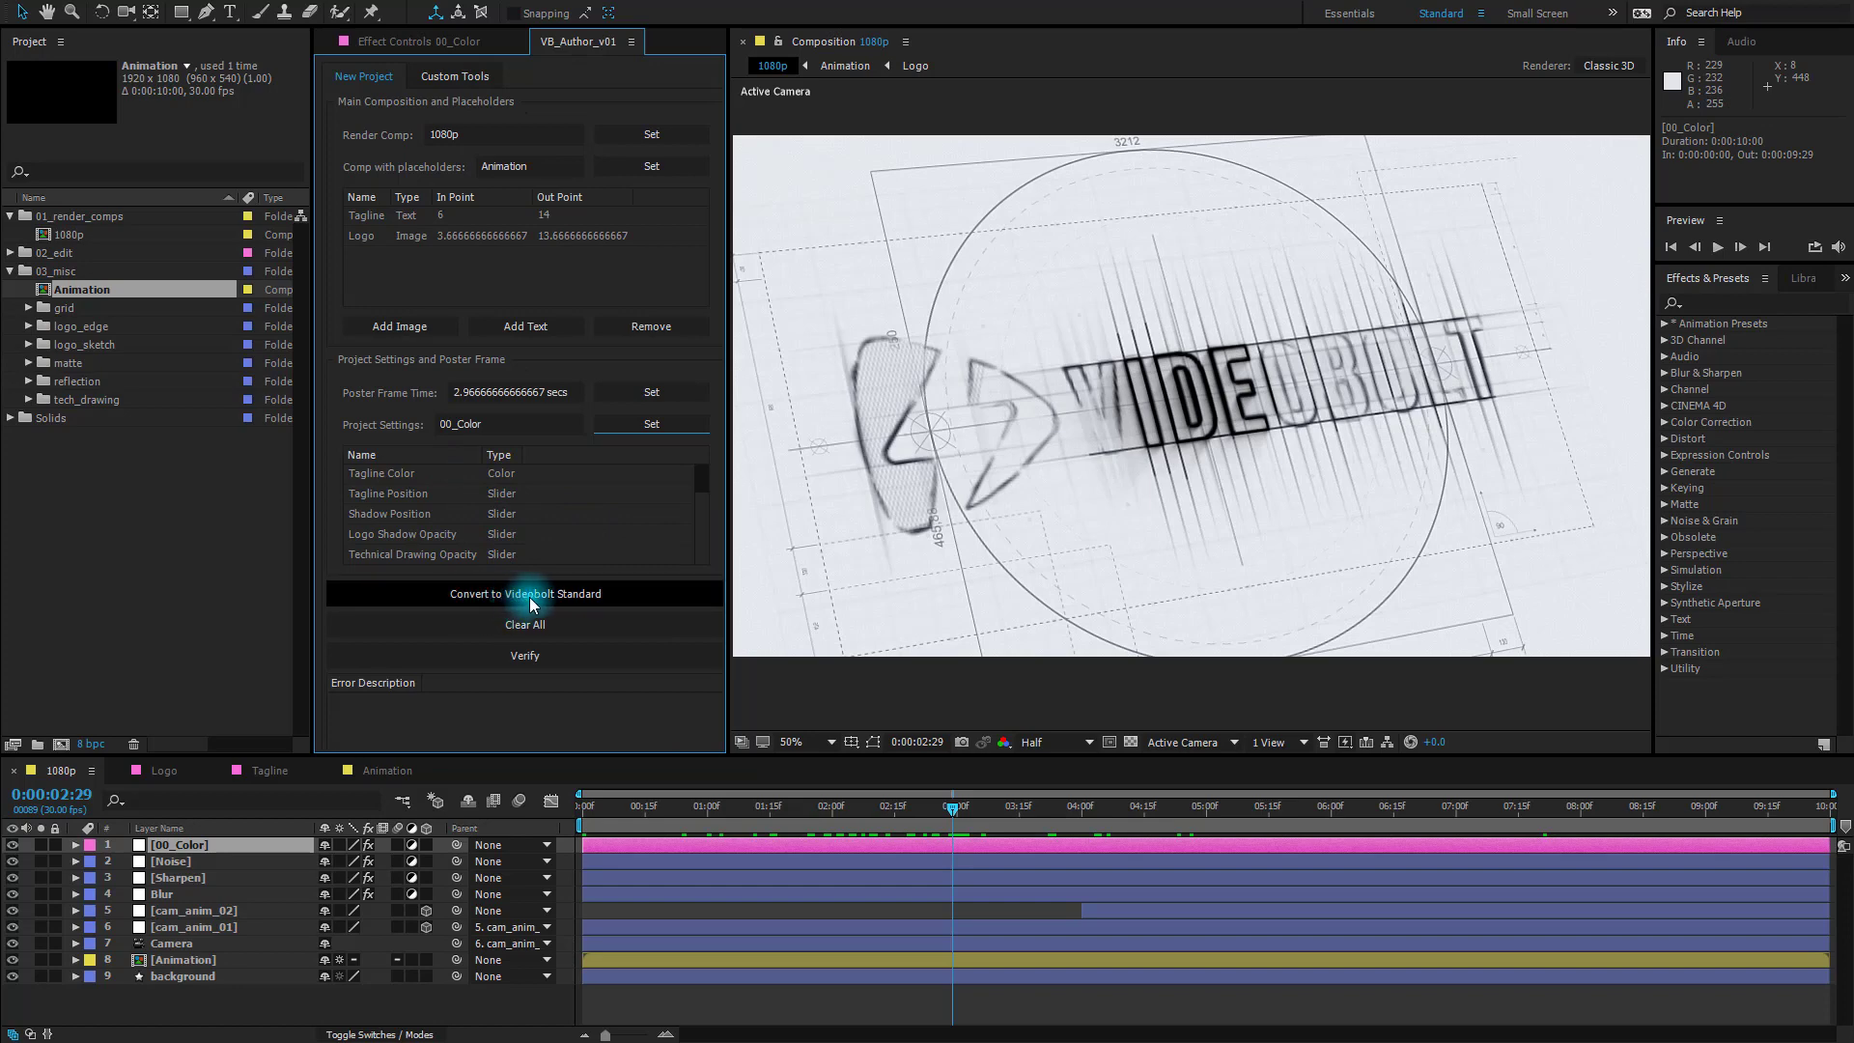
pyautogui.click(534, 594)
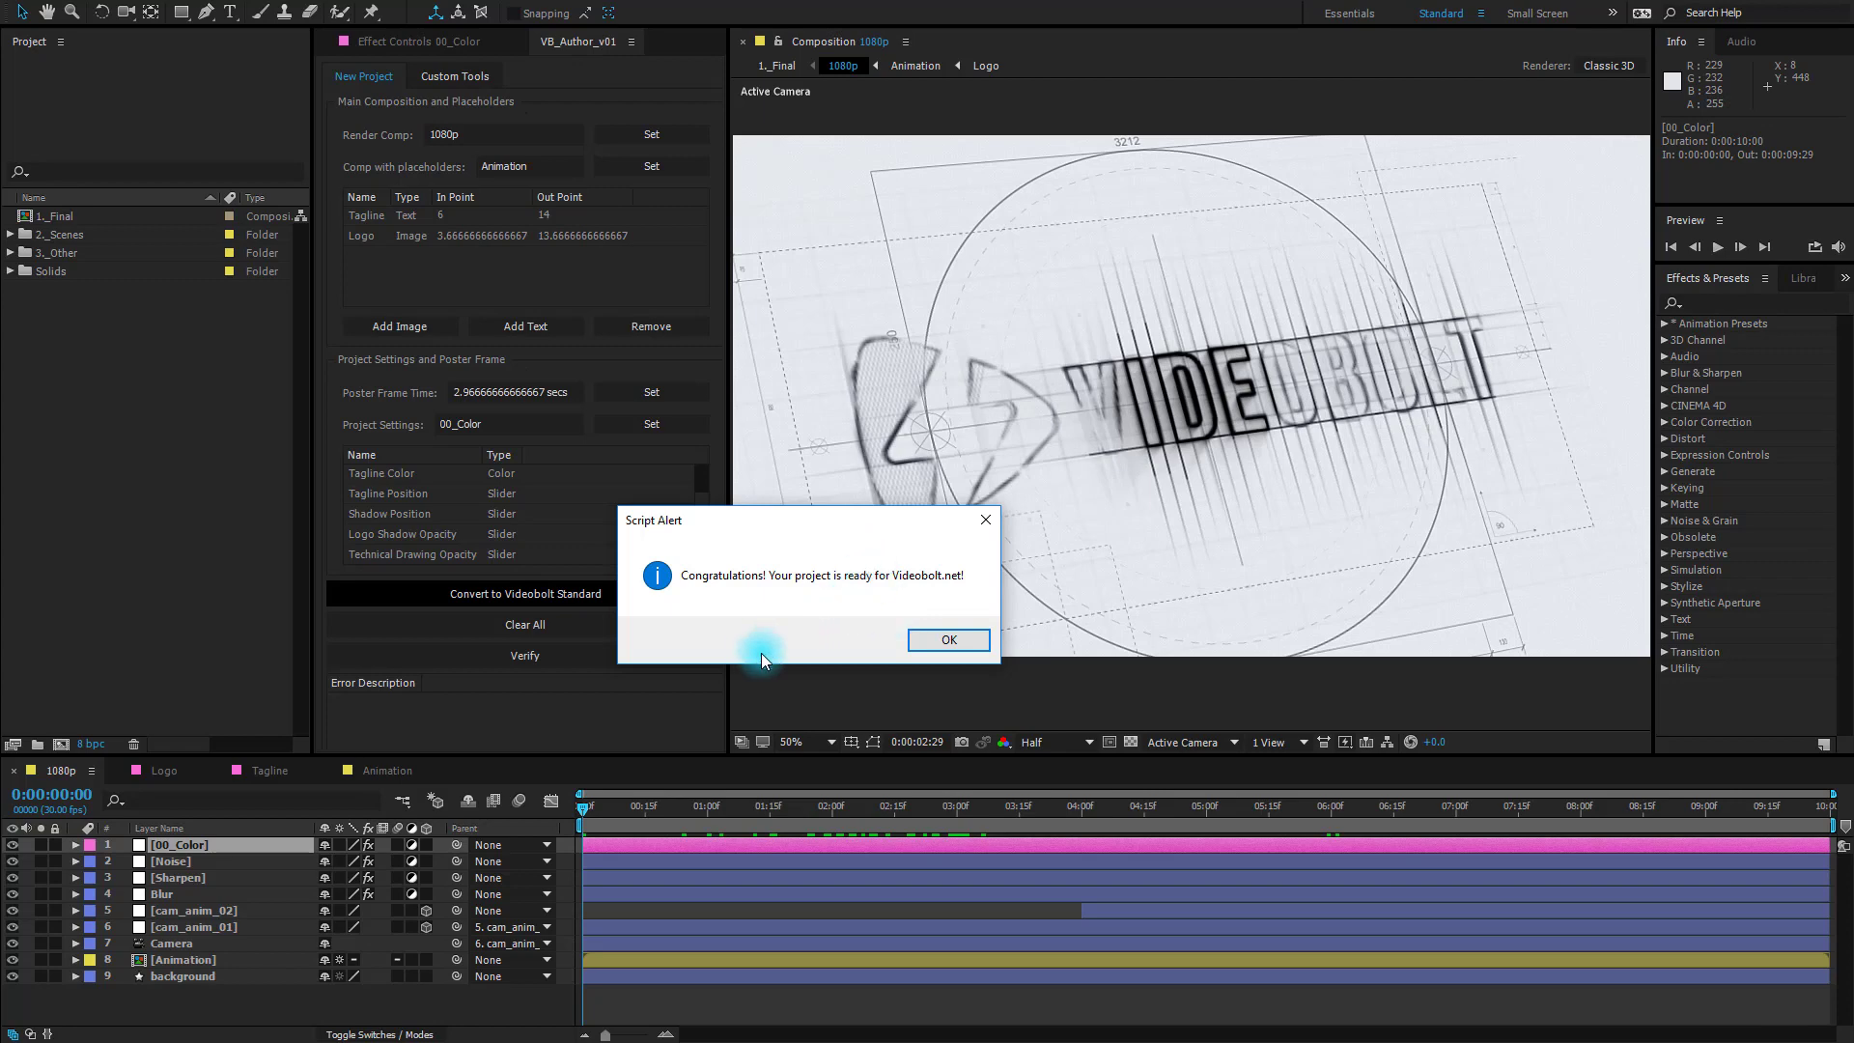
pyautogui.click(937, 644)
pyautogui.click(537, 654)
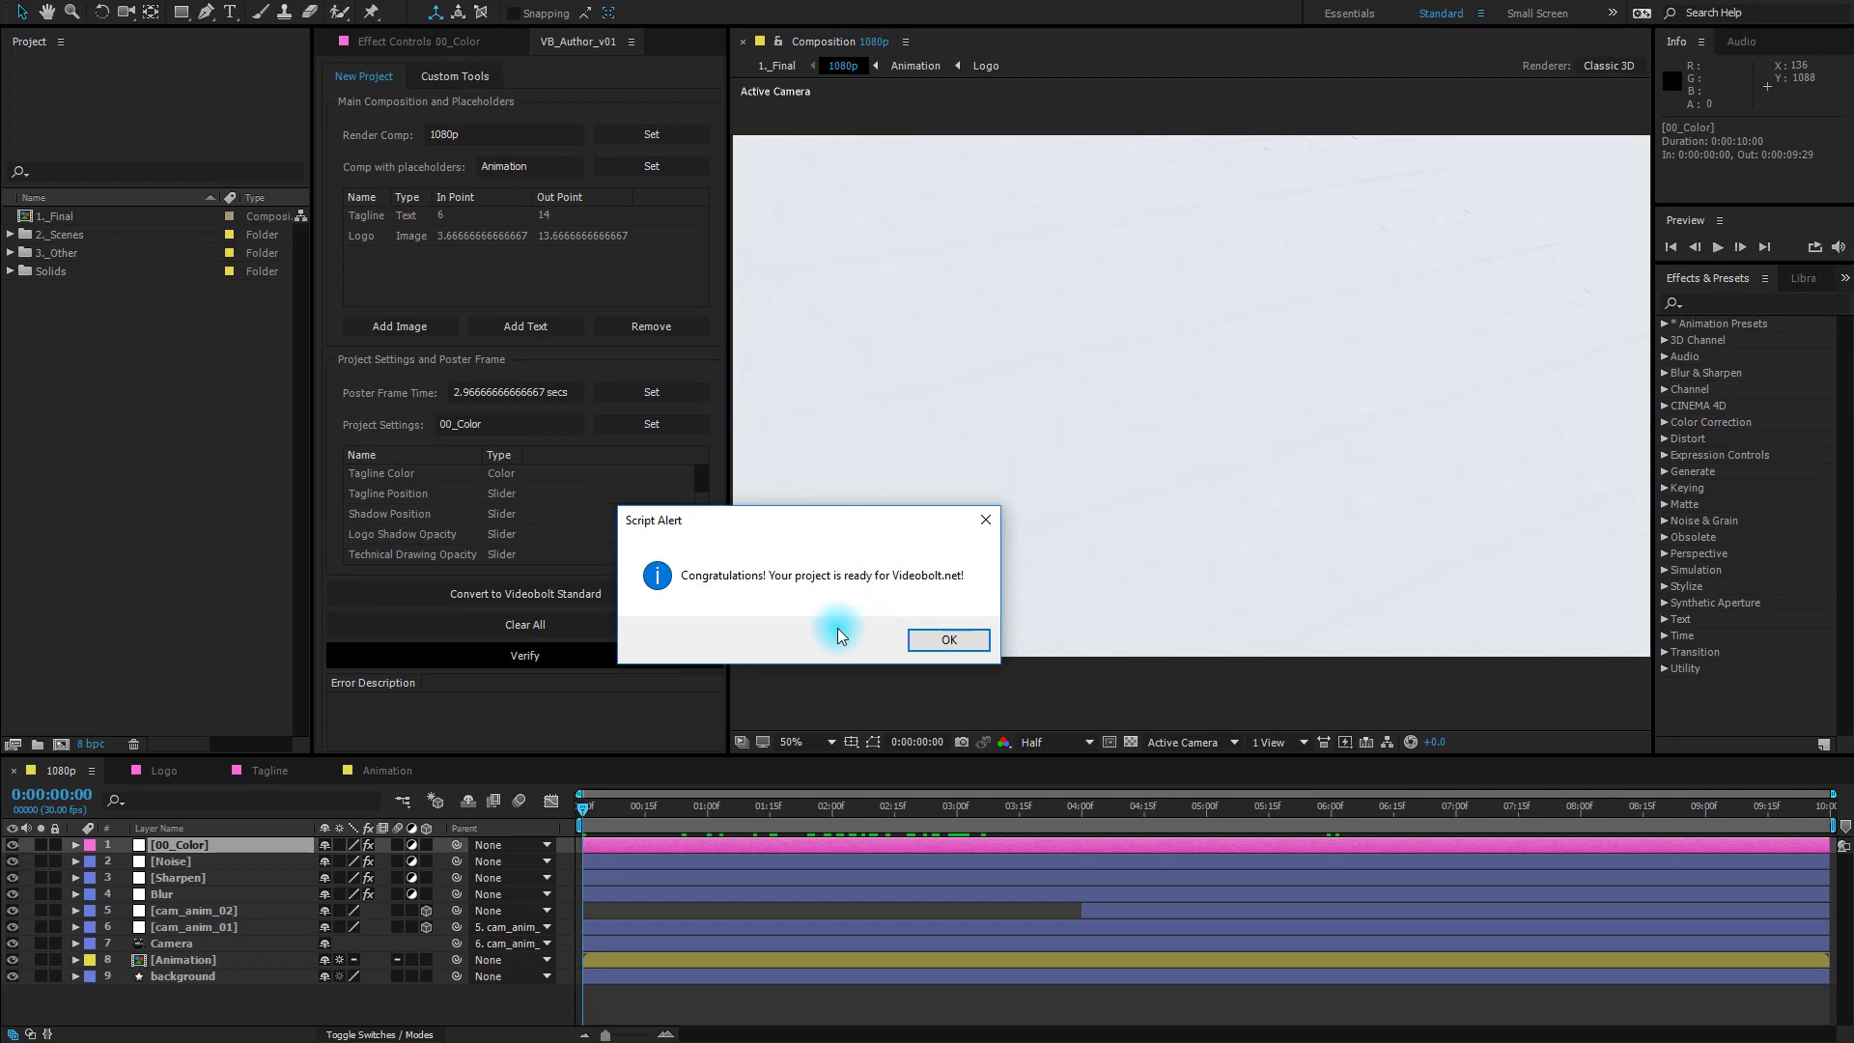
pyautogui.click(945, 640)
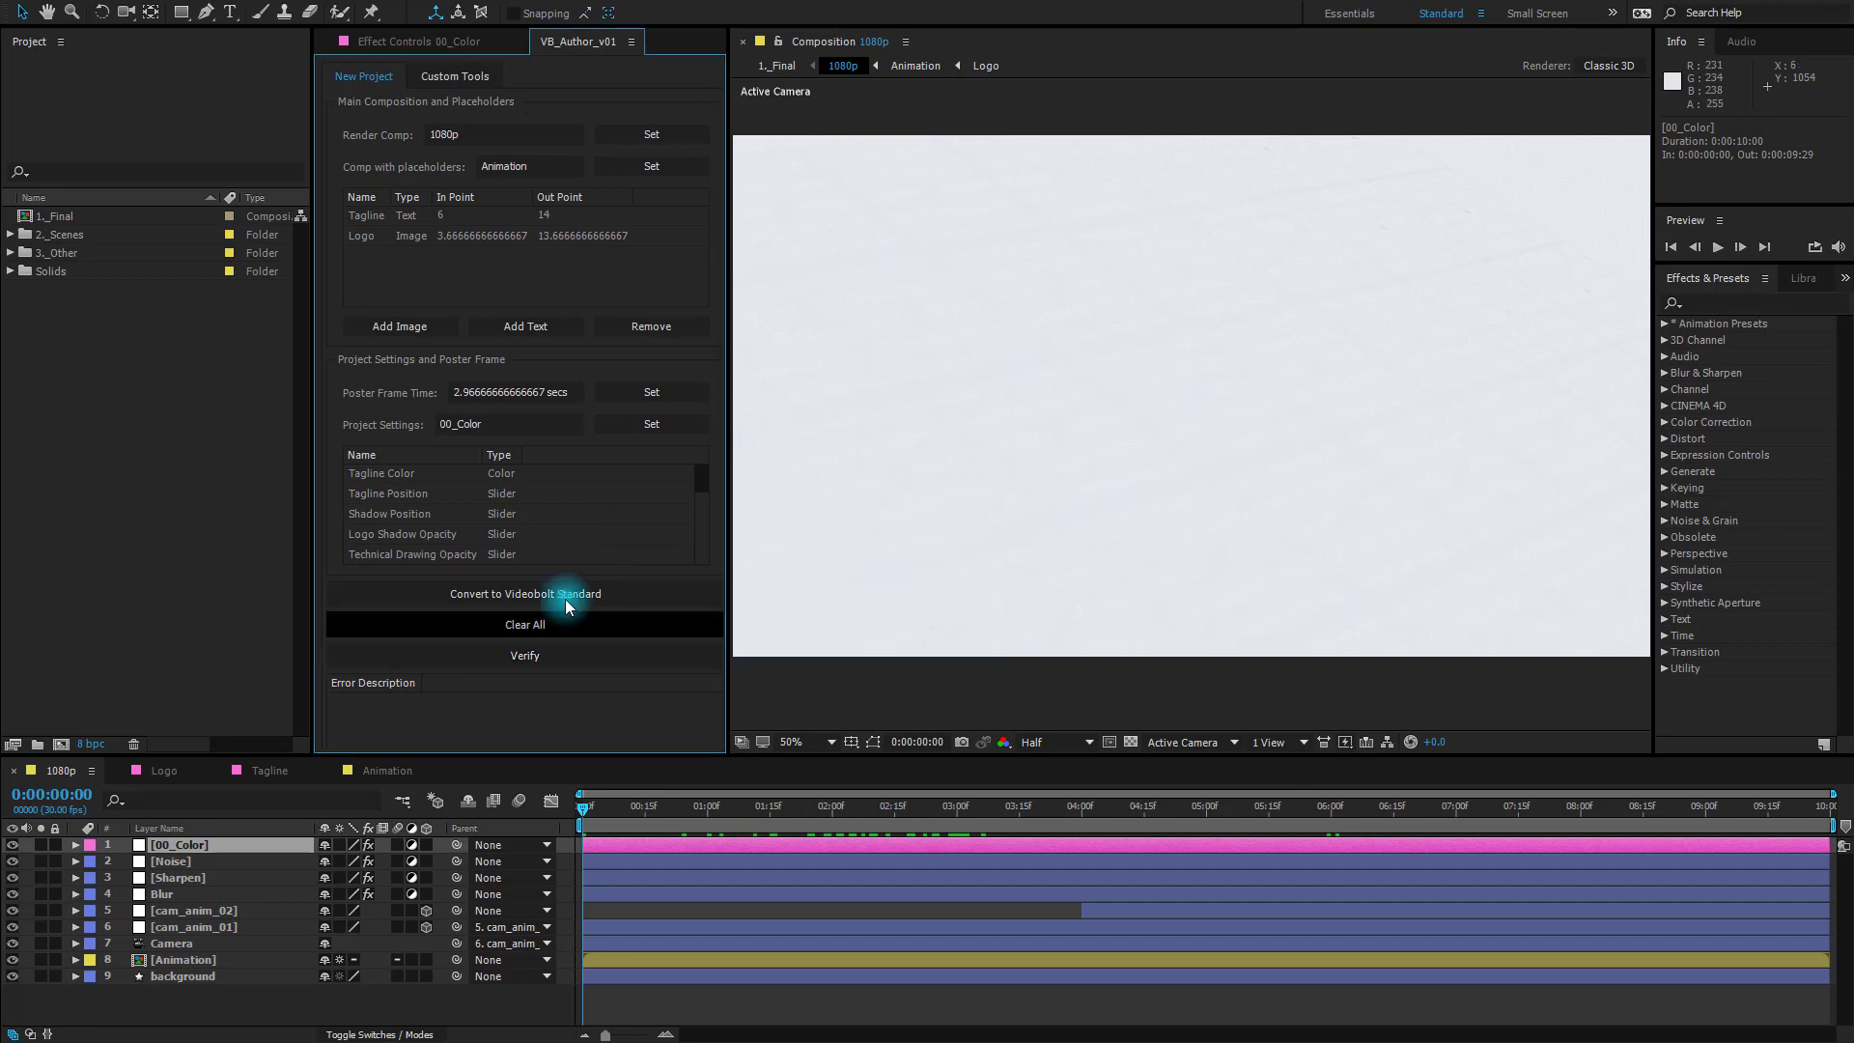